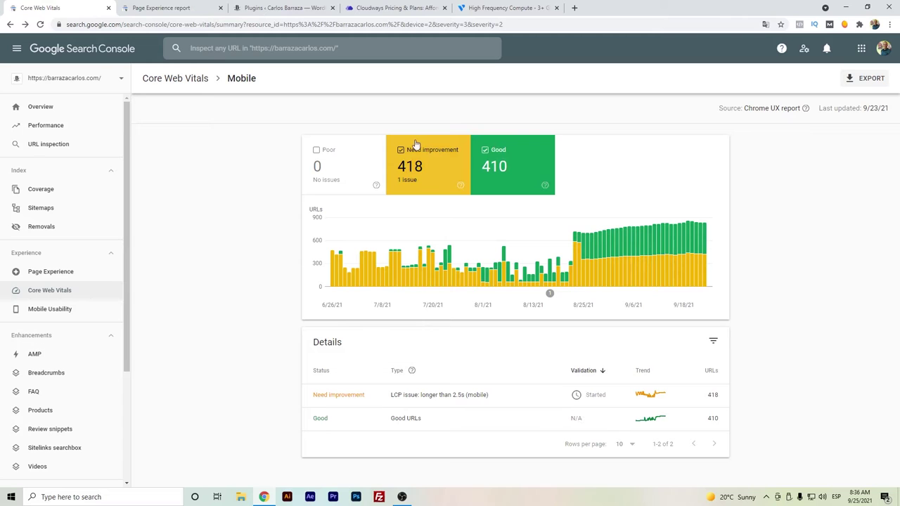
- Open the LCP over 2.5s (mobile) issue and run PageSpeed Insights on its entrepreneurial-process-stages example
left_click(477, 396)
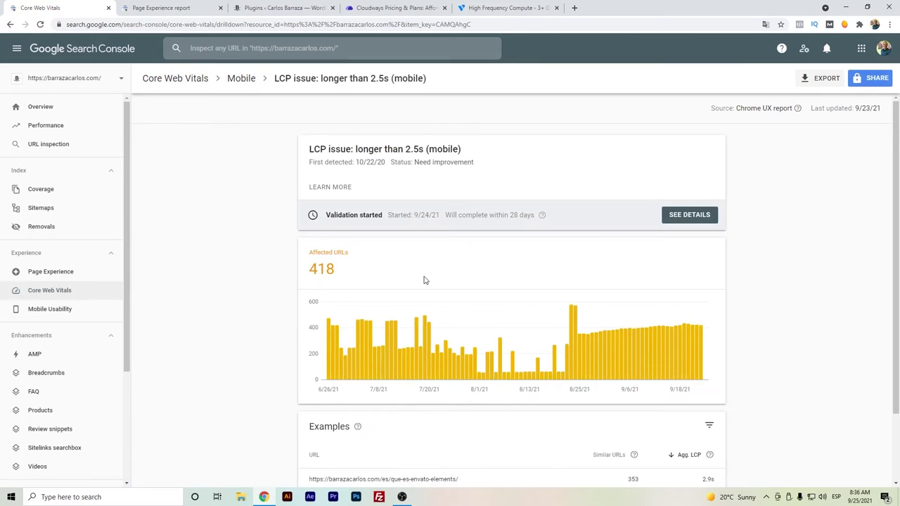
scroll(424, 279, "down", 1)
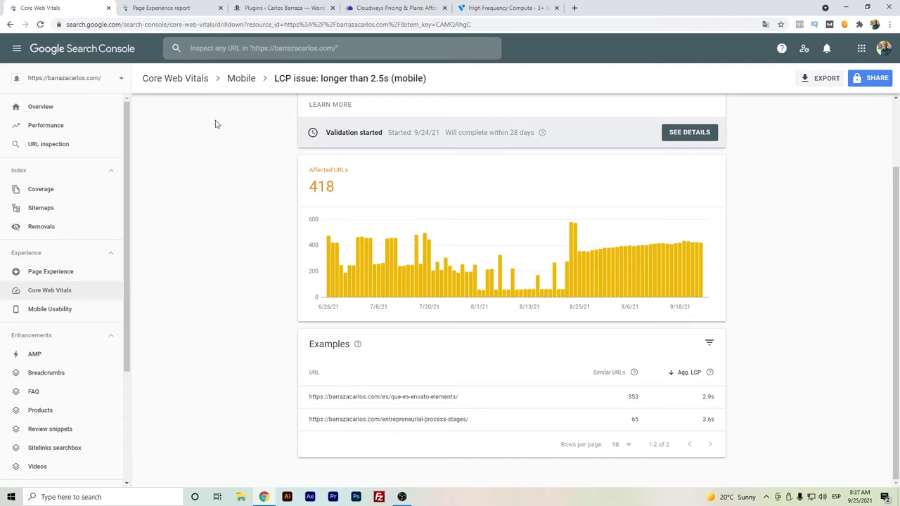
left_click(456, 422)
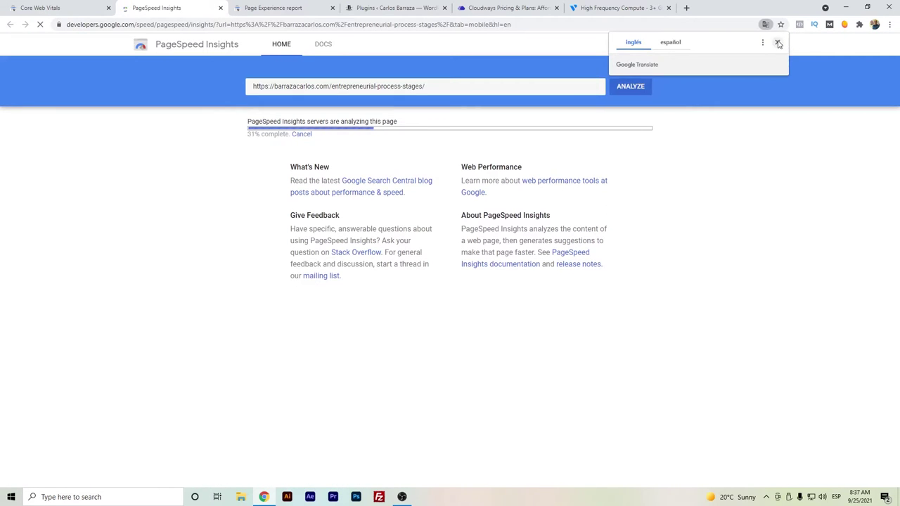
- Dismiss the translation offer, compare the 92 mobile and 100 desktop scores, then return to Search Console
left_click(777, 42)
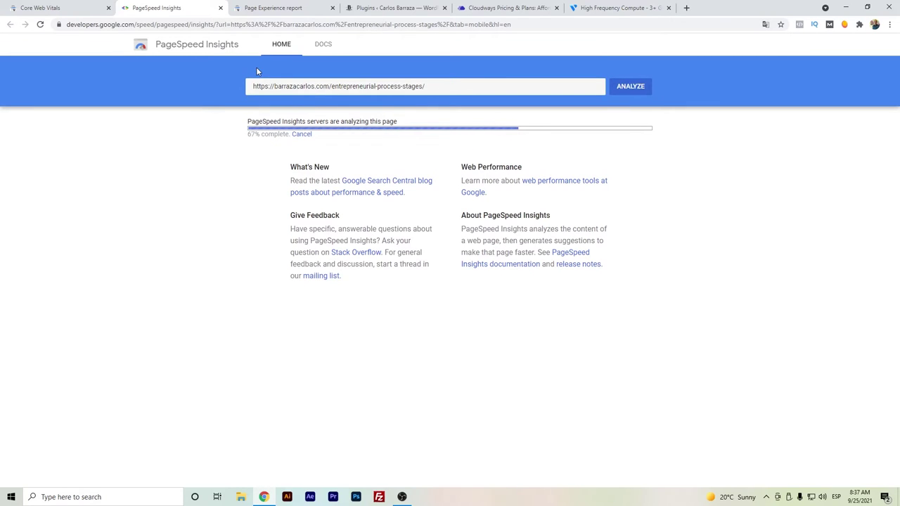
left_click(83, 7)
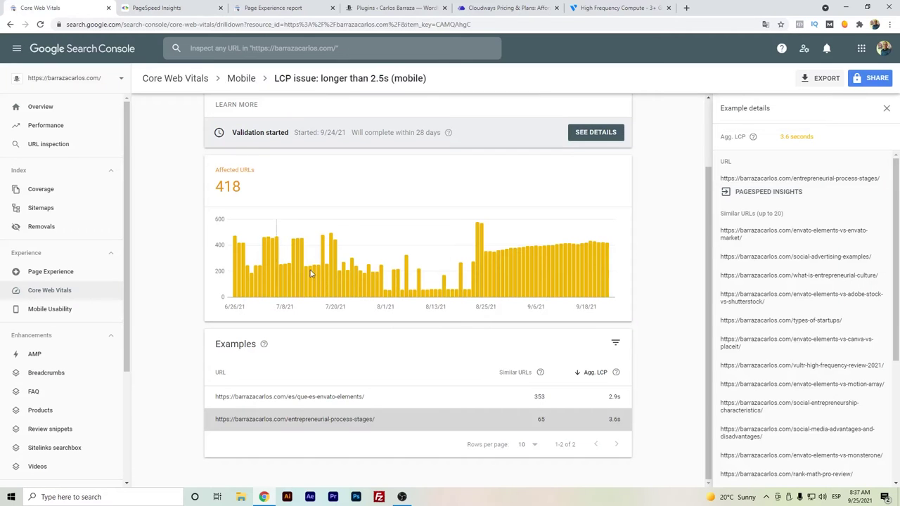
scroll(277, 272, "up", 1)
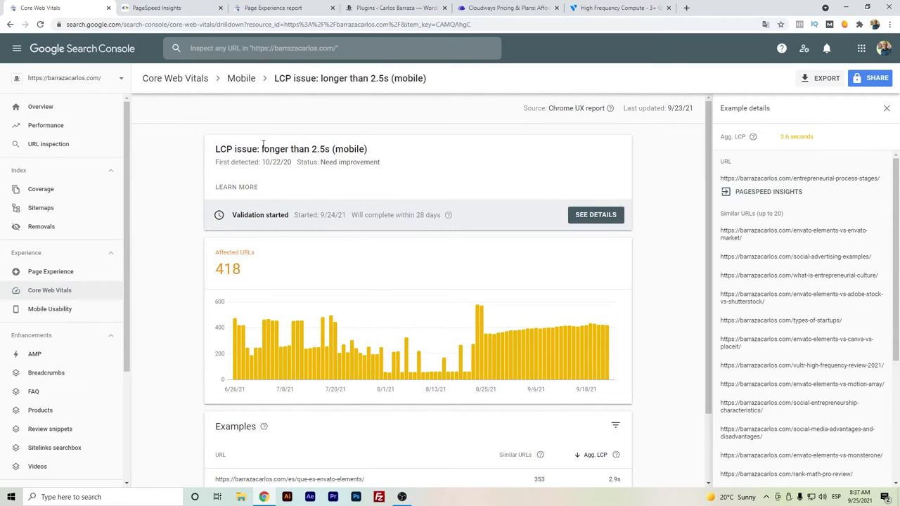
left_click(129, 5)
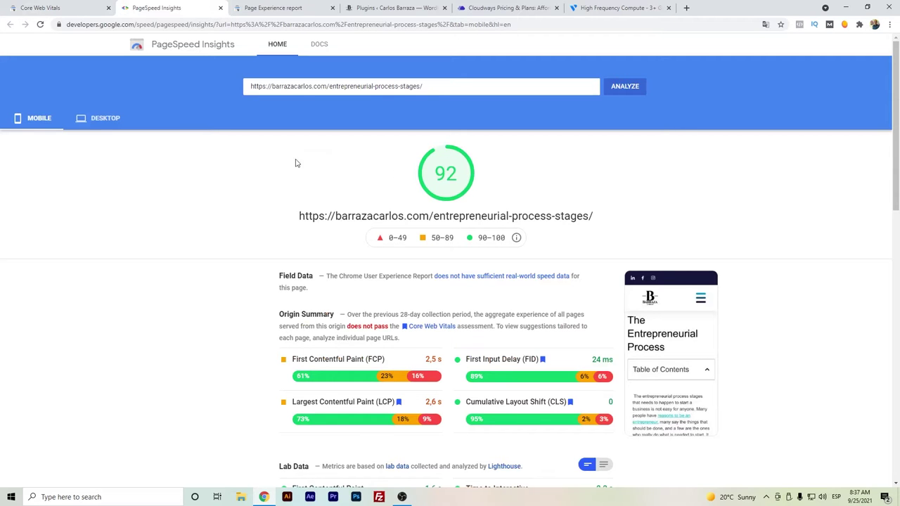
left_click(104, 121)
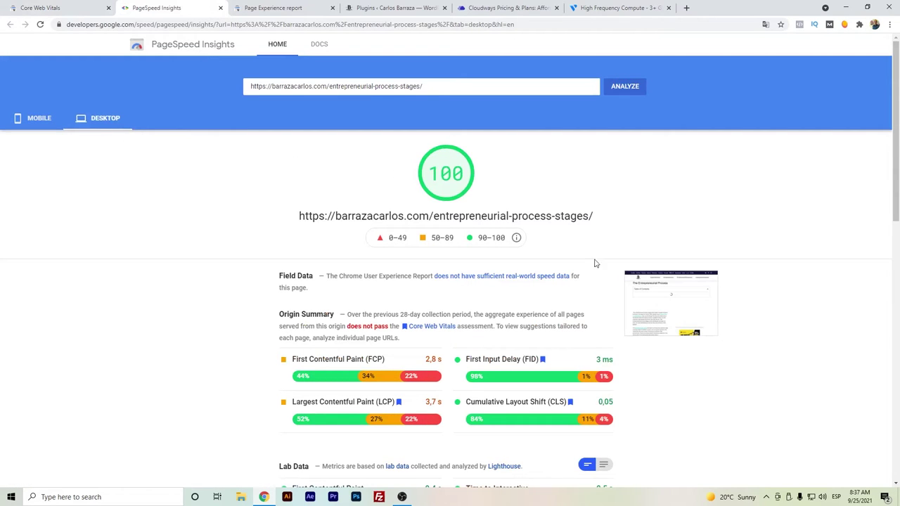
left_click(70, 6)
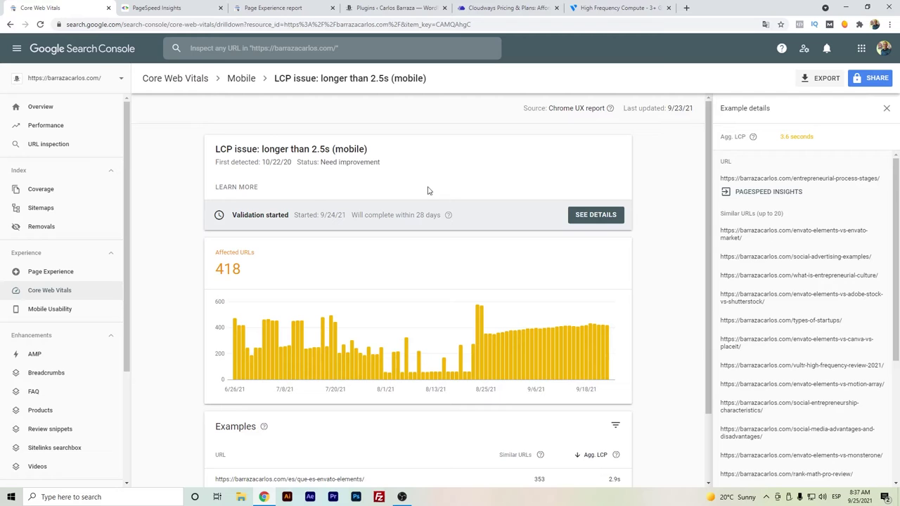
- Chart Poor, Need improvement and Good mobile URLs together, then open Page Experience on mobile
left_click(243, 82)
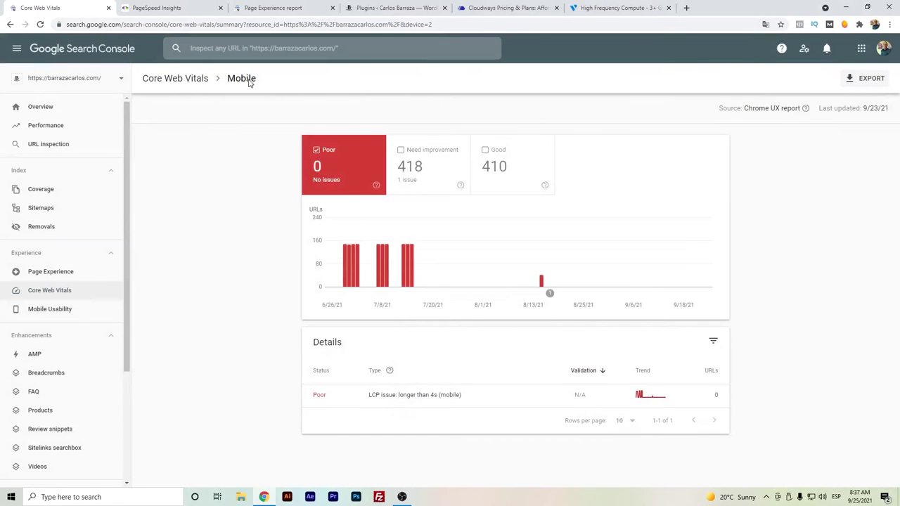
left_click(402, 152)
left_click(518, 148)
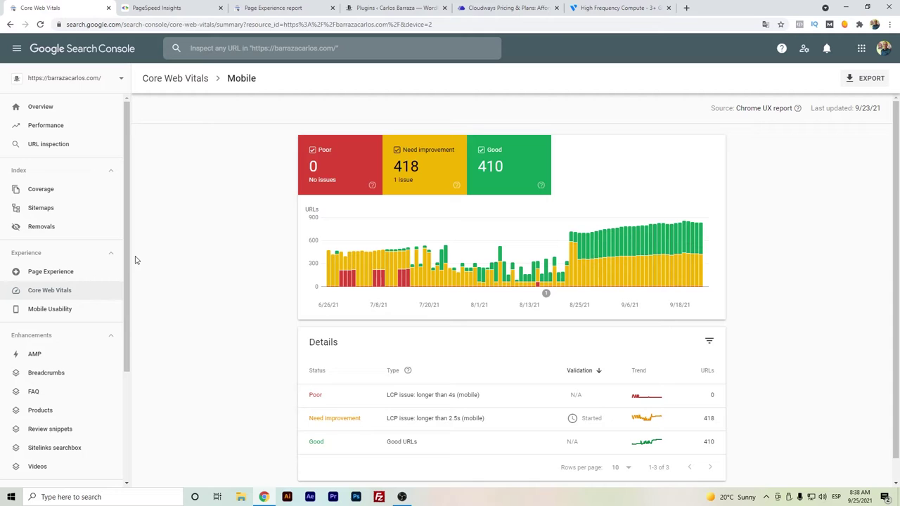
left_click(102, 271)
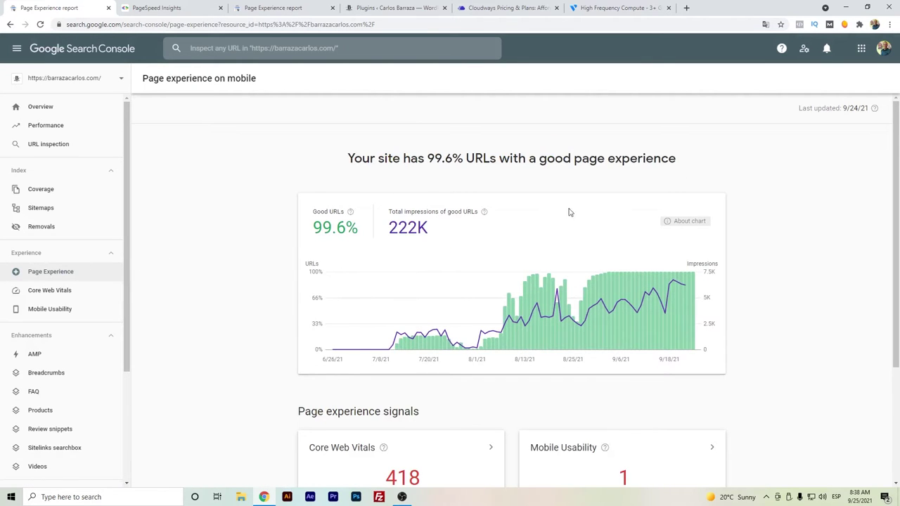
- Inspect the mobile page experience chart's 99.6% good-URL trend point by point
scroll(357, 227, "down", 2)
scroll(358, 227, "up", 1)
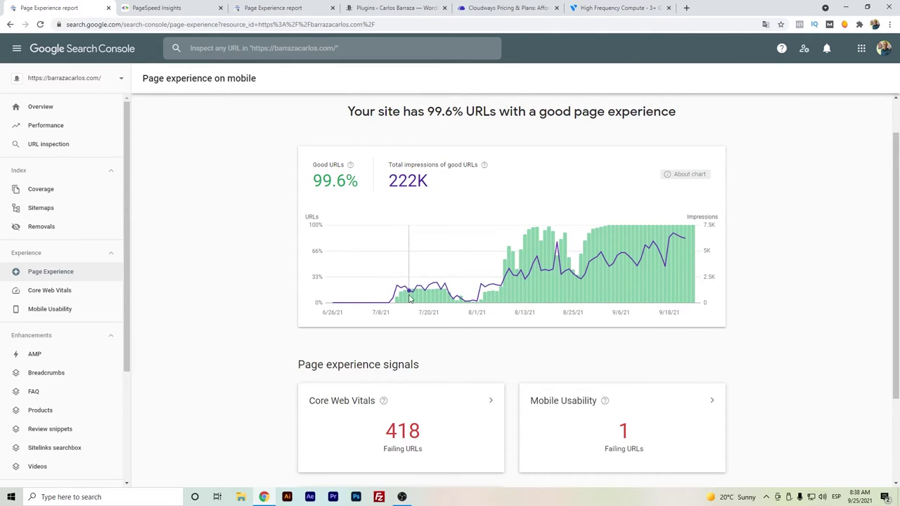
mouse_move(425, 298)
mouse_move(507, 294)
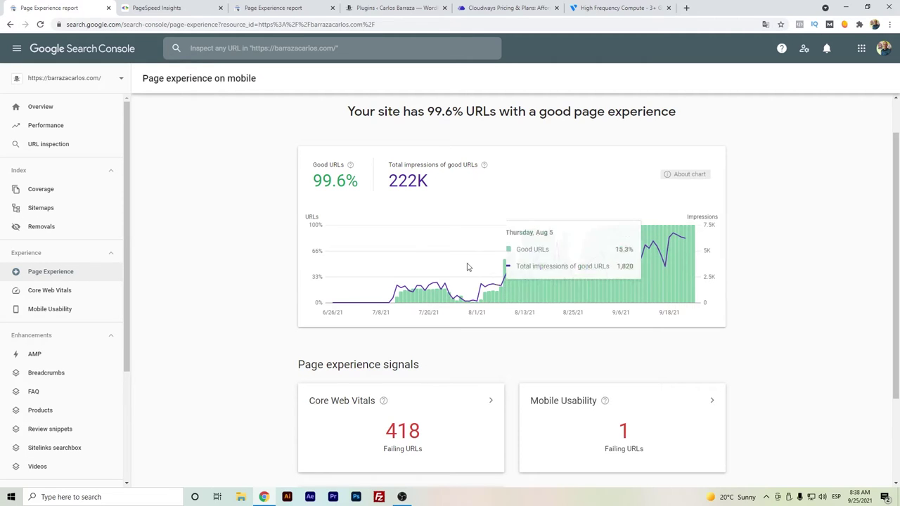
- Revisit the desktop score of 100, then switch to WordPress's 28 installed plugins
left_click(190, 6)
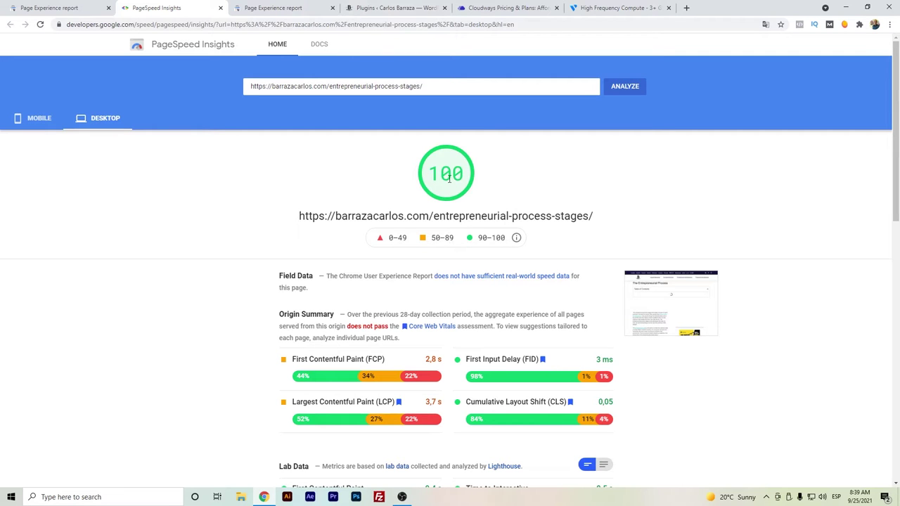
left_click(362, 8)
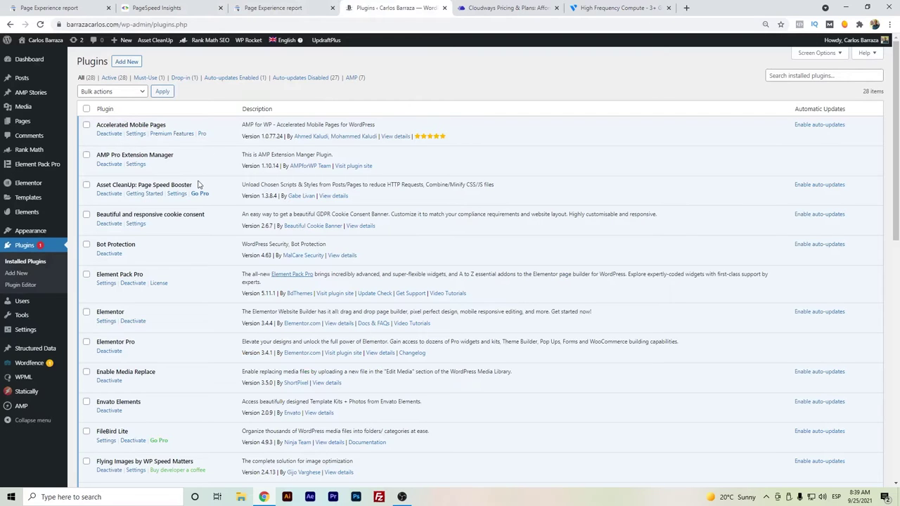
left_click_drag(199, 186, 95, 189)
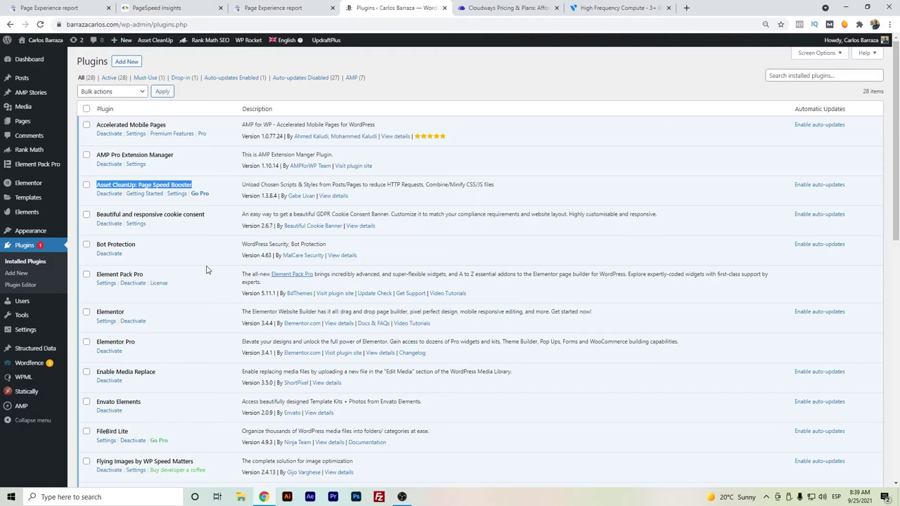
scroll(207, 267, "down", 2)
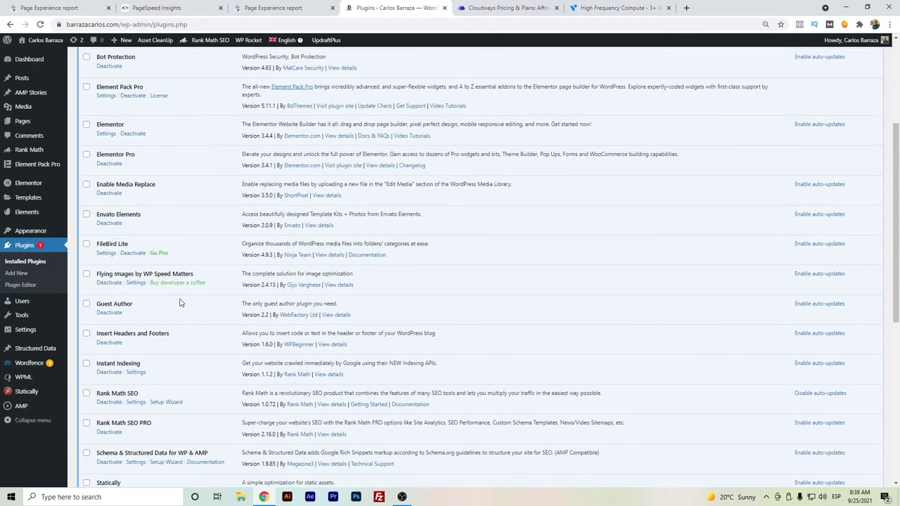
scroll(185, 326, "down", 3)
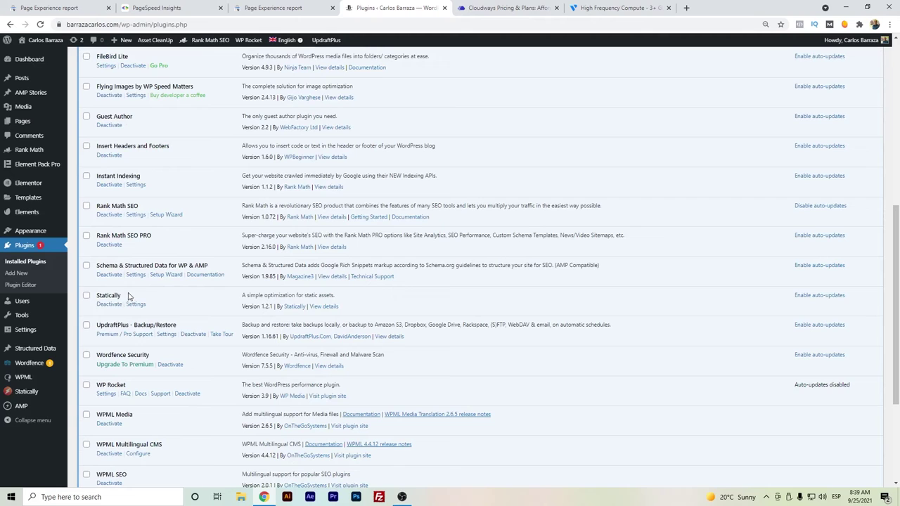
left_click_drag(128, 296, 96, 295)
scroll(145, 301, "down", 3)
scroll(149, 299, "up", 1)
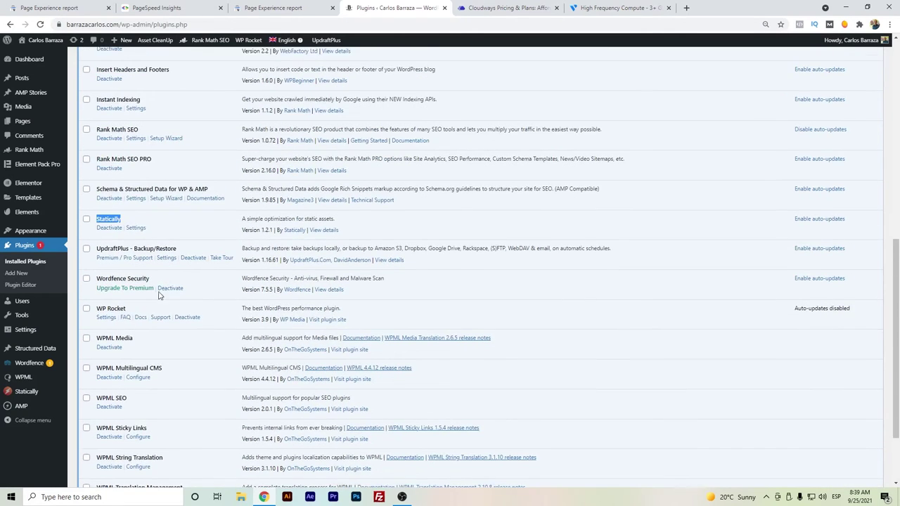
left_click_drag(131, 309, 93, 311)
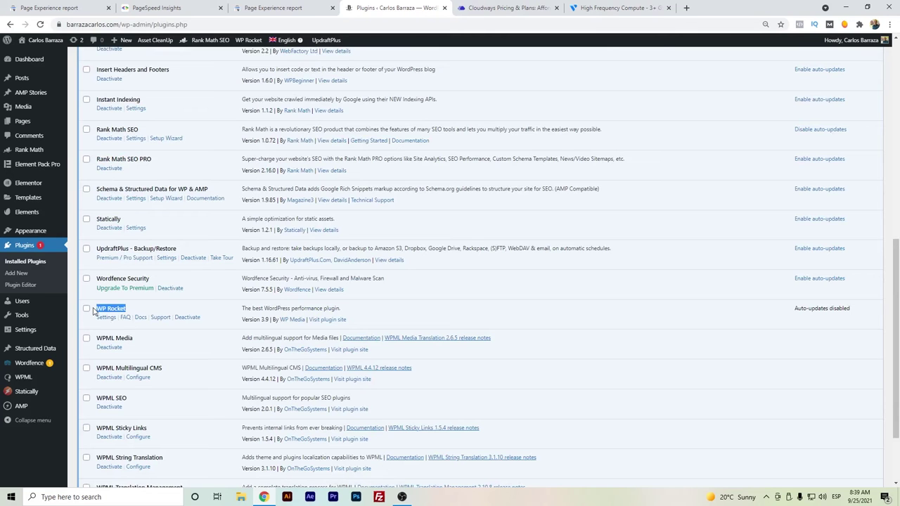
scroll(134, 306, "up", 8)
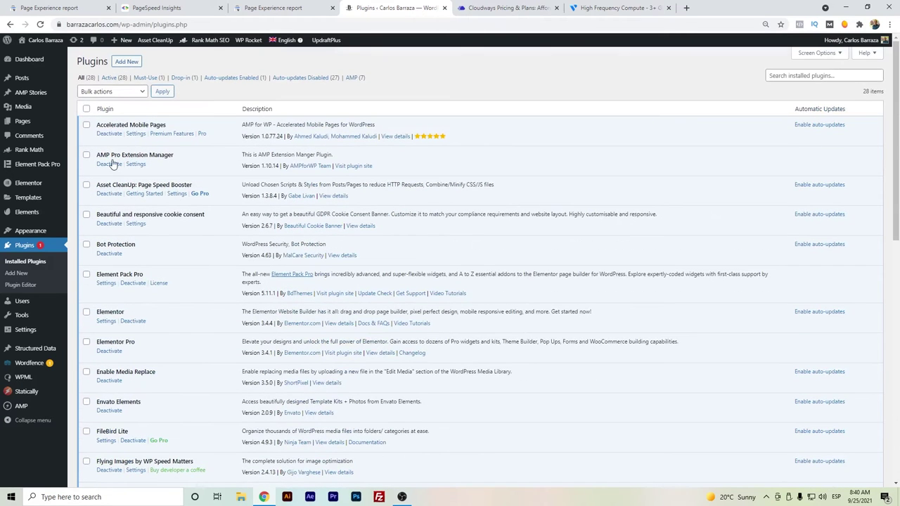
right_click(179, 195)
left_click(186, 203)
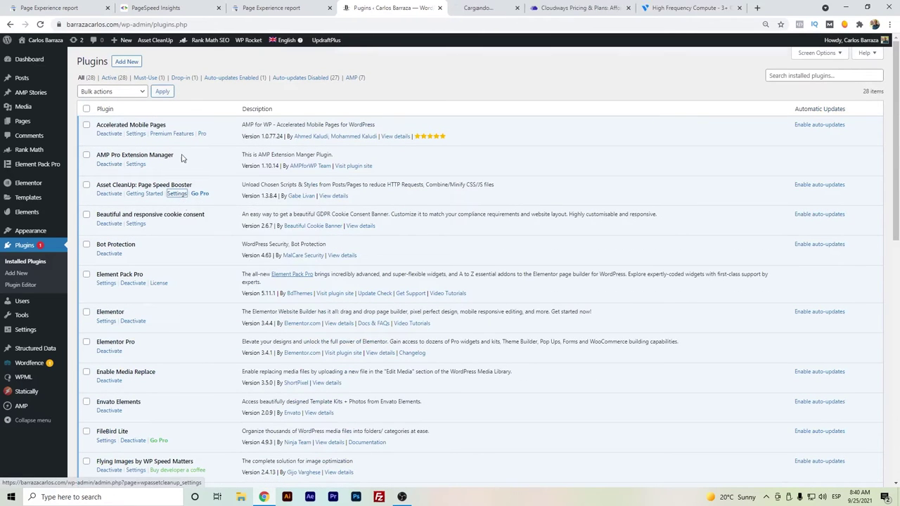
left_click(516, 7)
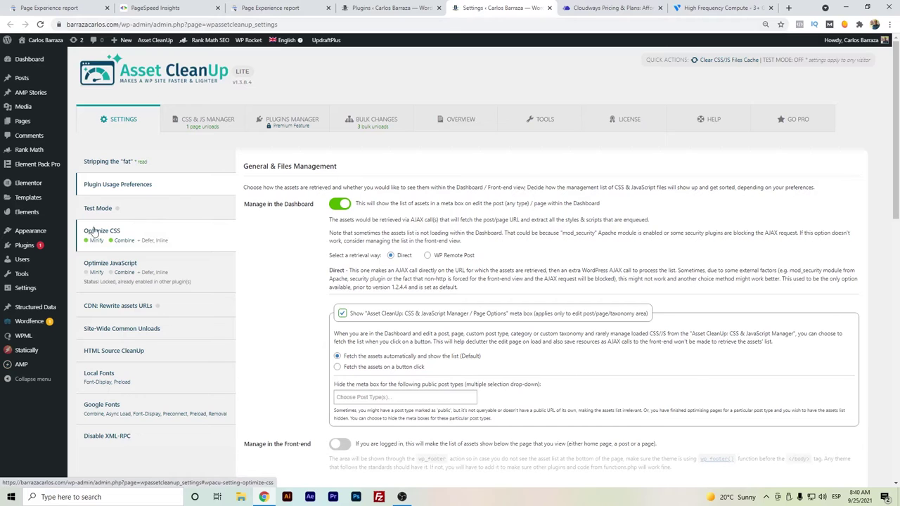
left_click(123, 239)
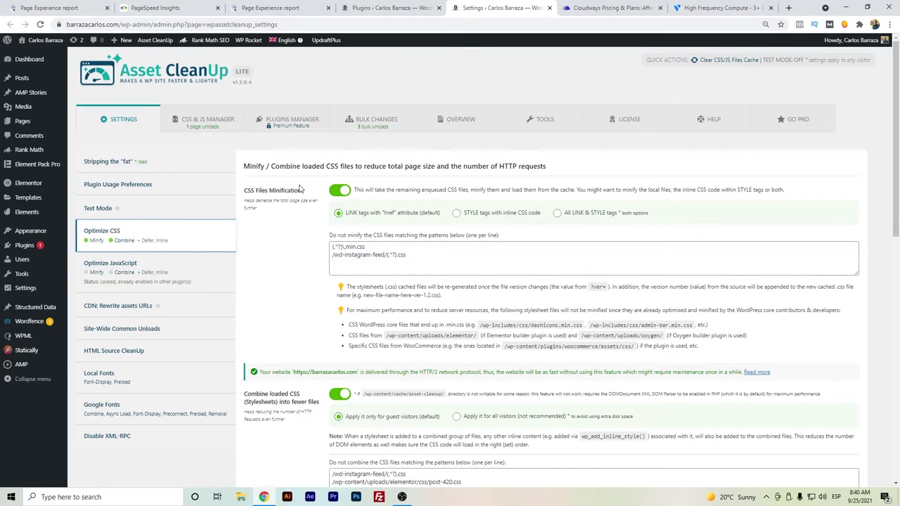
scroll(319, 279, "down", 2)
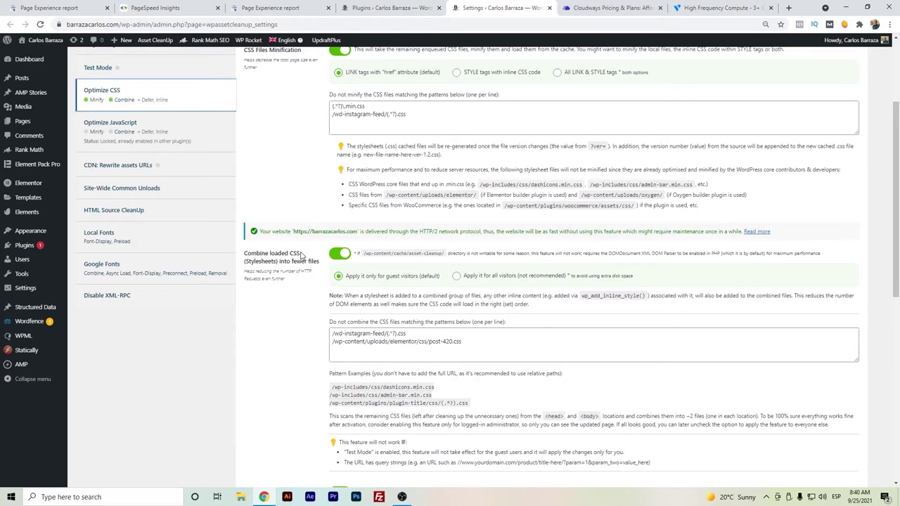
scroll(296, 256, "down", 4)
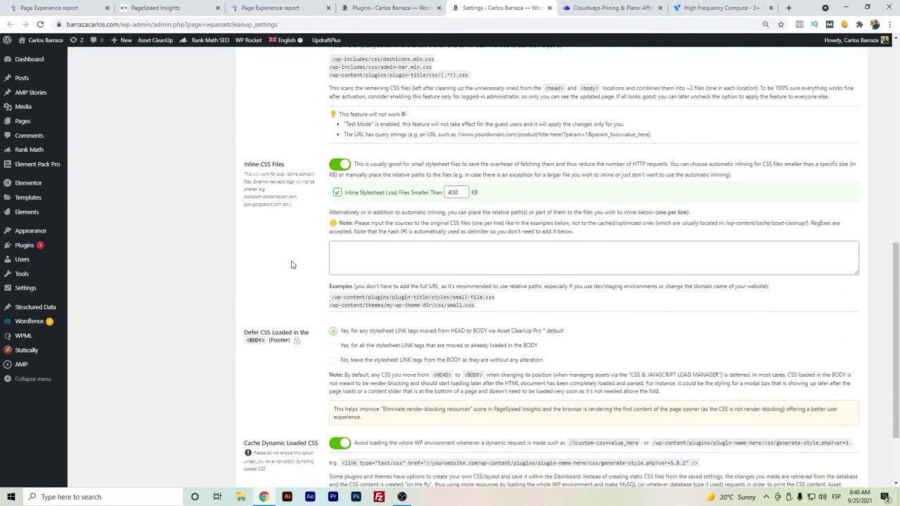
scroll(292, 266, "down", 2)
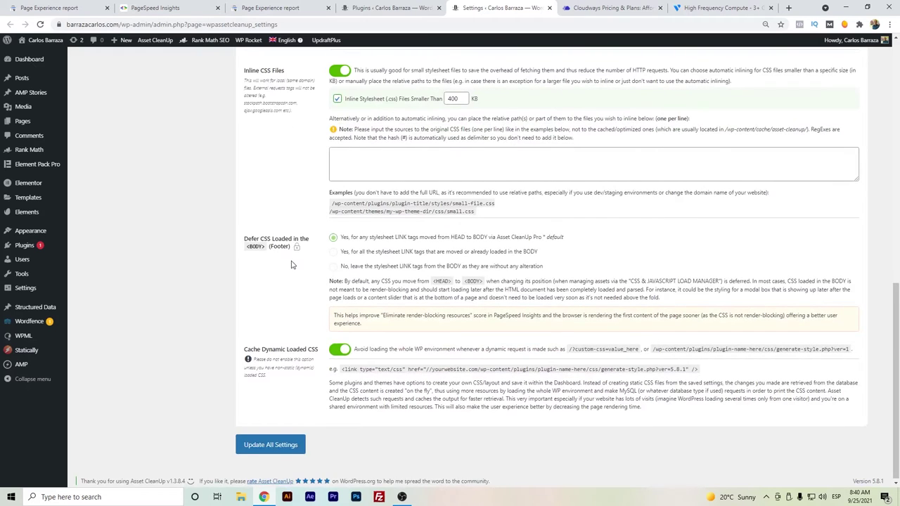
scroll(293, 265, "up", 9)
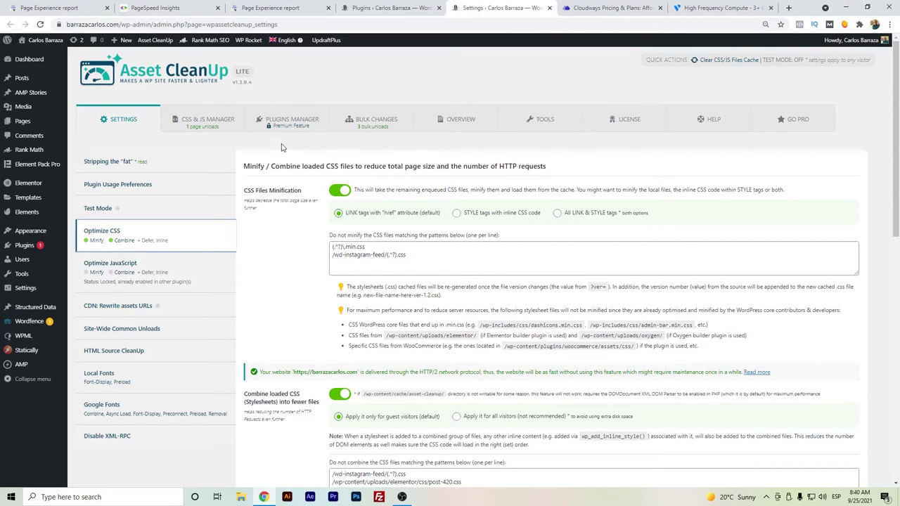
- Review Statically's Speed settings, with auto WebP and 50% image quality
left_click(27, 350)
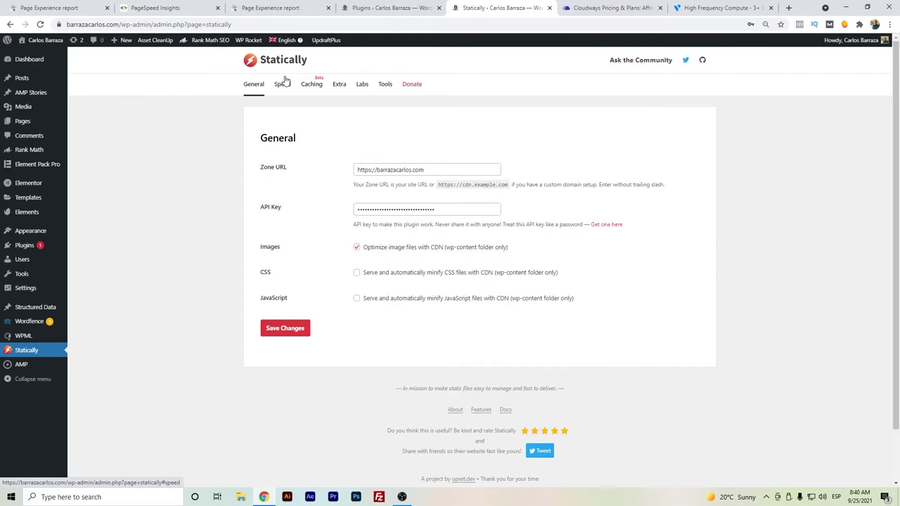
left_click(287, 91)
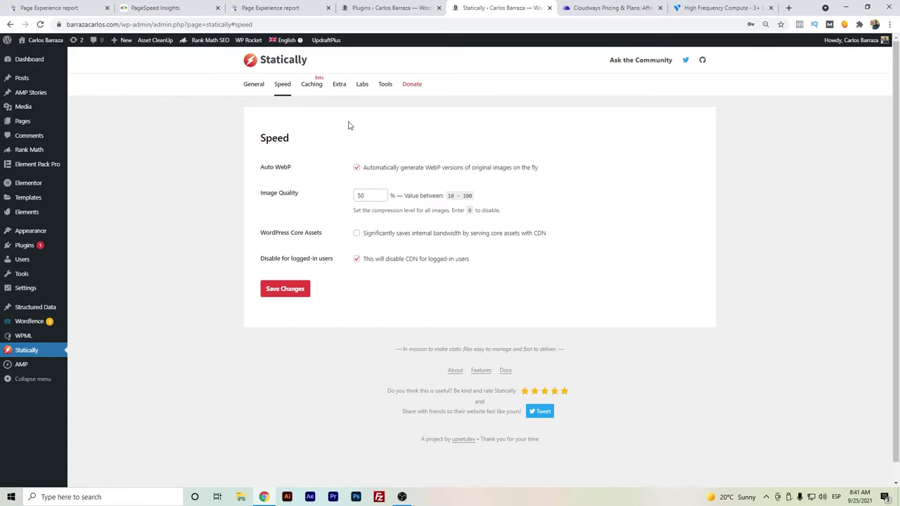
left_click_drag(291, 167, 276, 168)
left_click(297, 171)
mouse_move(58, 290)
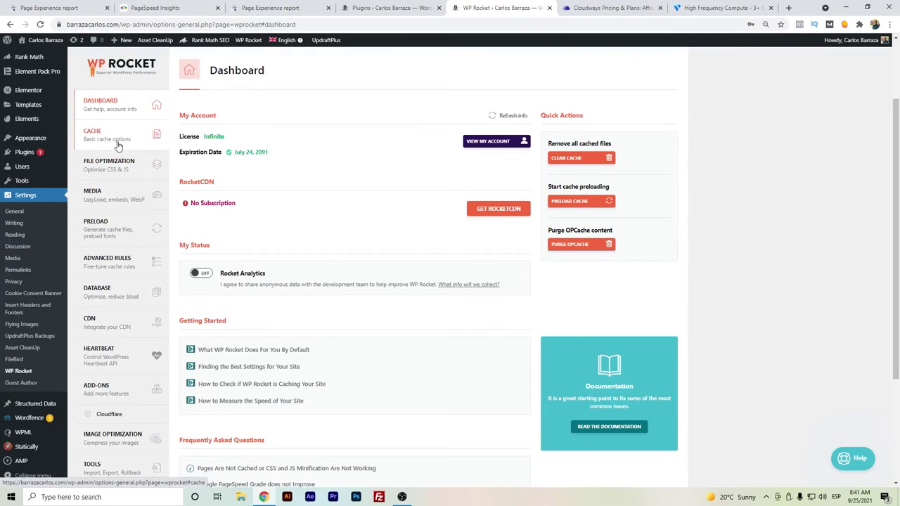
- Look through WP Rocket's Cache and File Optimization settings
left_click(119, 145)
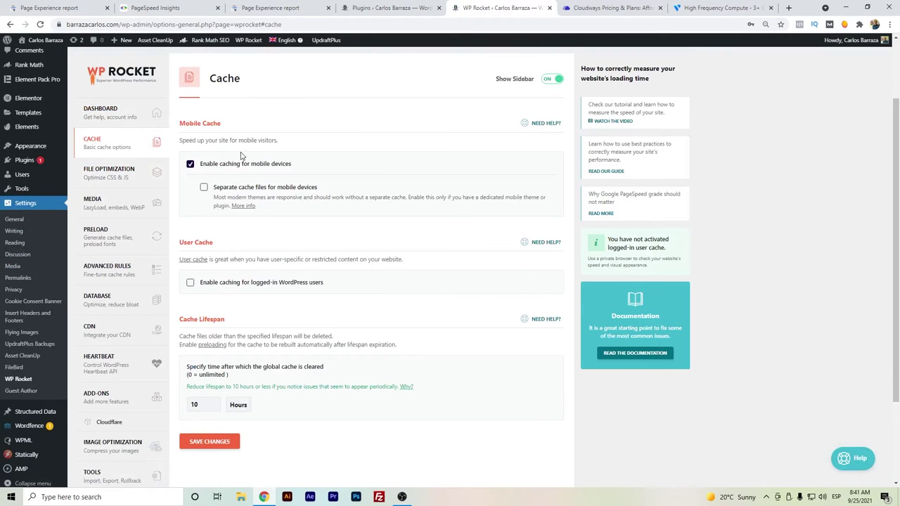
left_click(126, 176)
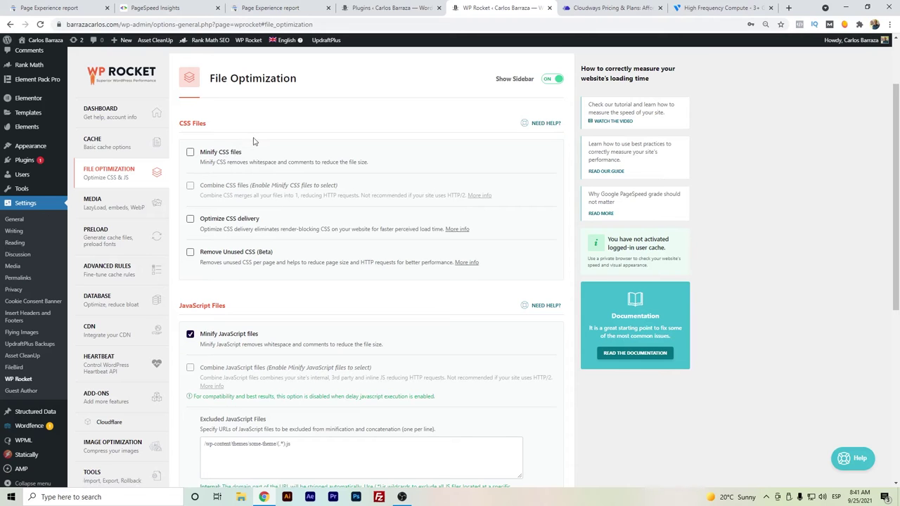
scroll(270, 237, "down", 2)
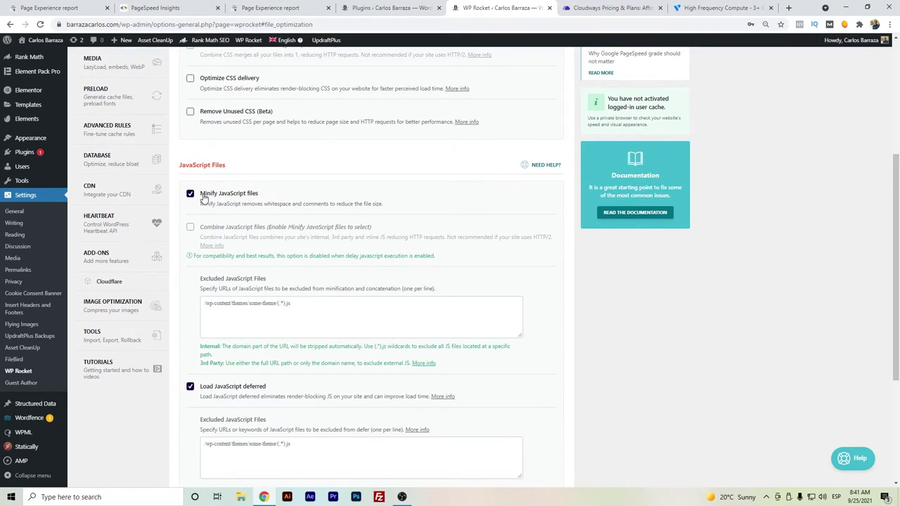
scroll(232, 394, "down", 2)
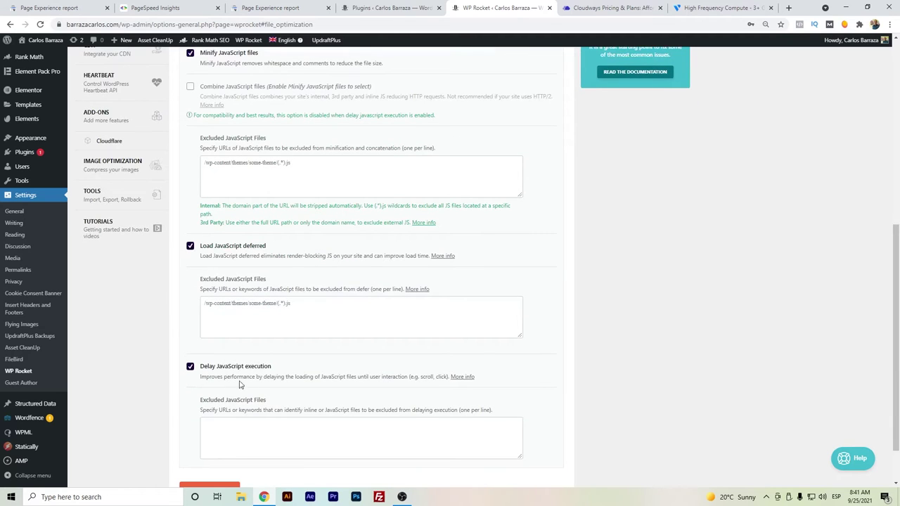
scroll(225, 383, "down", 1)
scroll(204, 380, "up", 4)
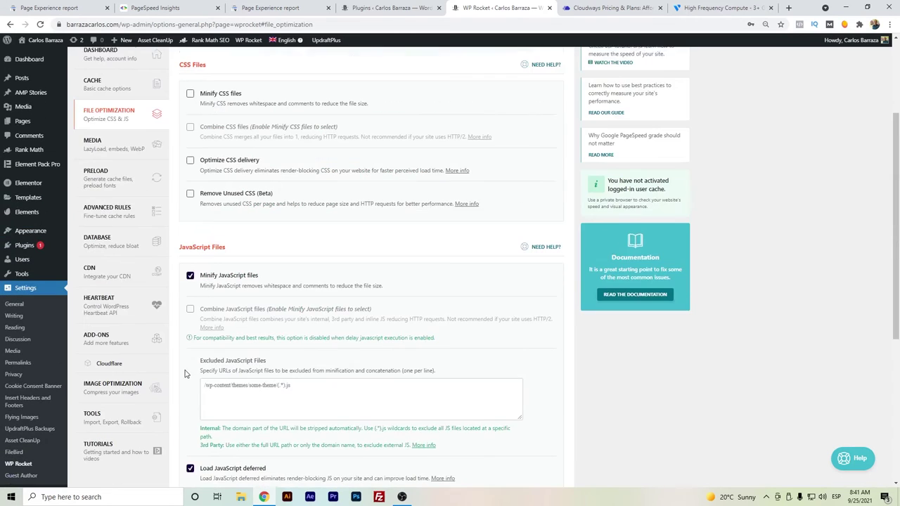
- Look through WP Rocket's Media lazy-load and Preload settings
left_click(150, 141)
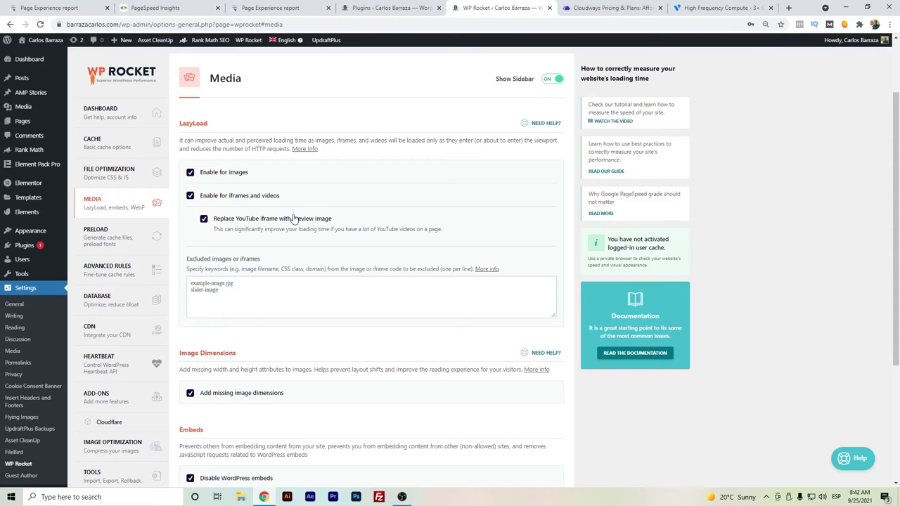
scroll(235, 160, "down", 2)
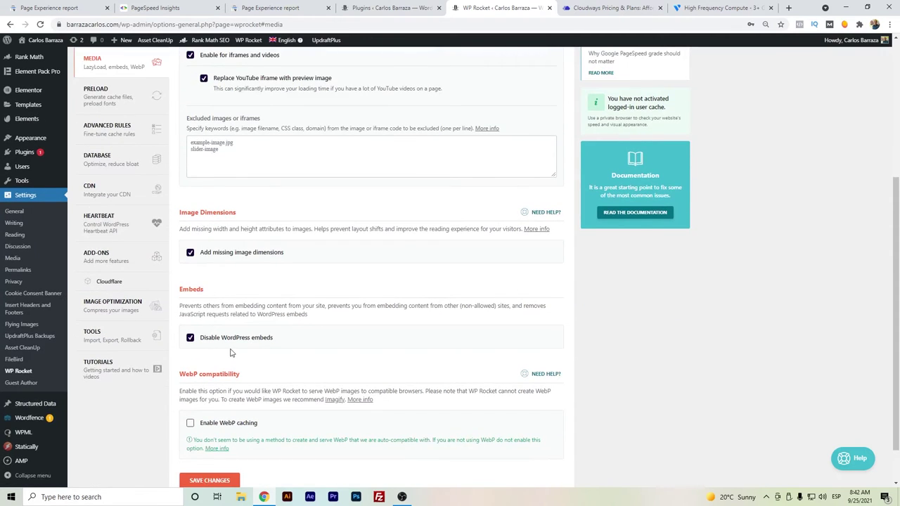
scroll(230, 351, "up", 2)
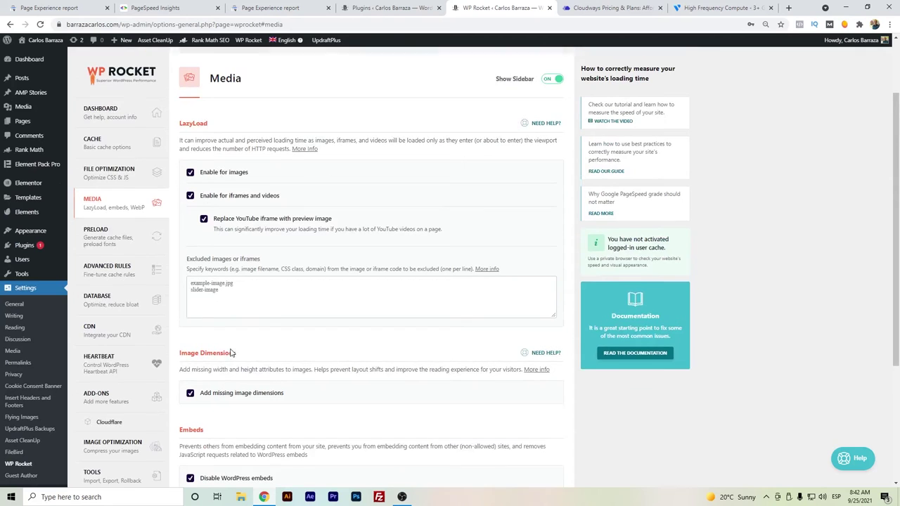
left_click(114, 248)
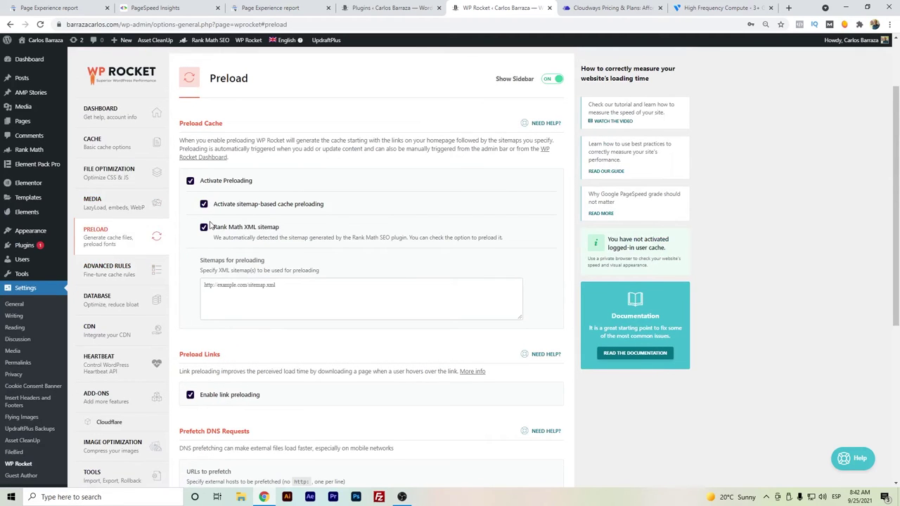
scroll(208, 237, "down", 1)
scroll(208, 236, "down", 3)
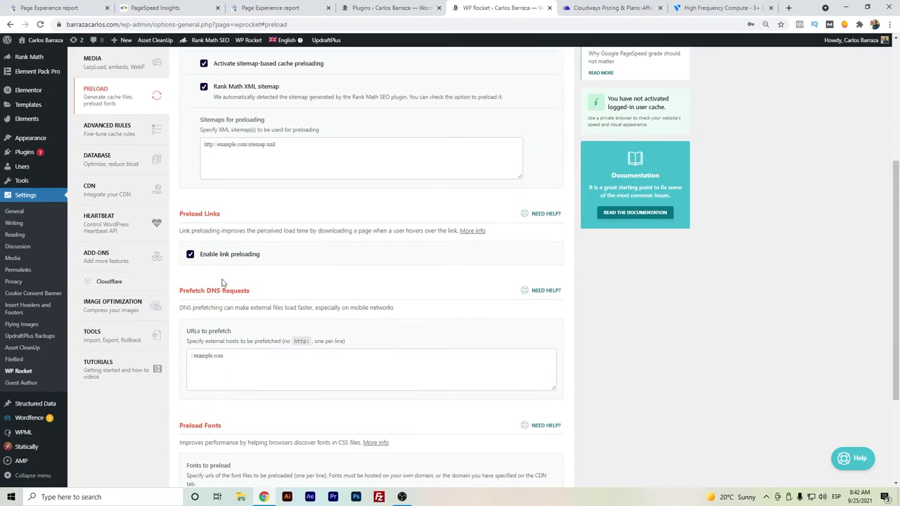
scroll(195, 333, "down", 1)
scroll(196, 338, "up", 4)
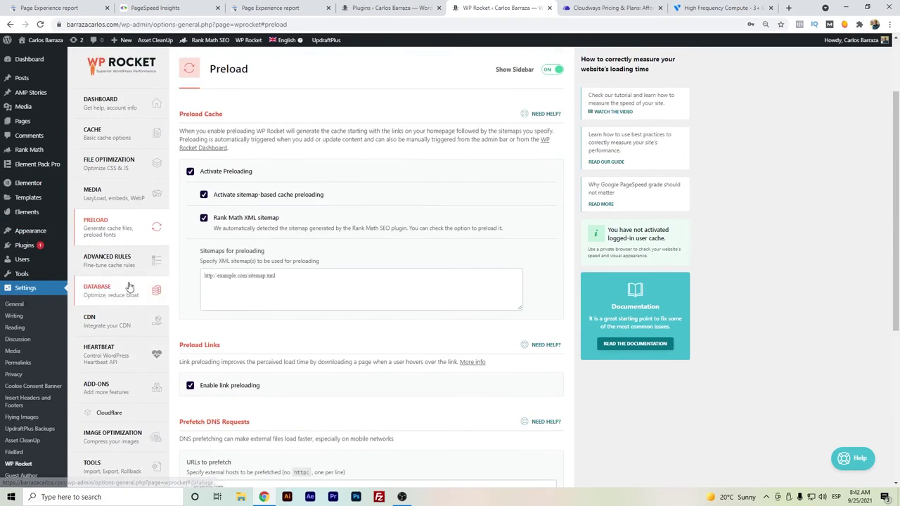
- Look through WP Rocket's Advanced Rules and Database cleanup settings
left_click(113, 270)
scroll(199, 217, "down", 5)
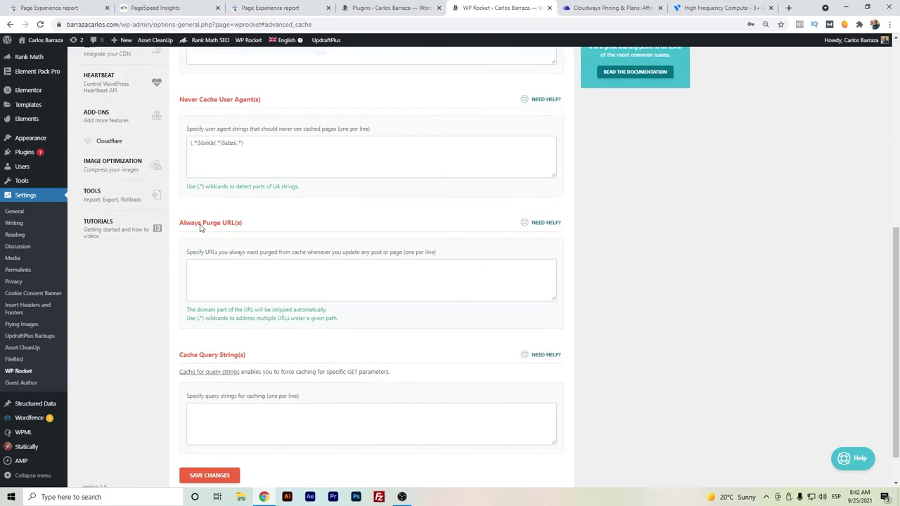
scroll(199, 226, "up", 5)
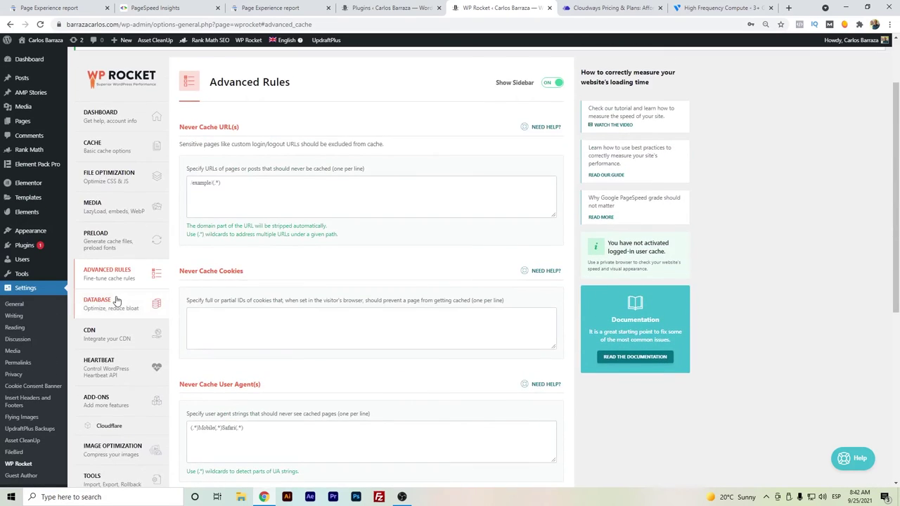
left_click(117, 300)
scroll(214, 320, "down", 3)
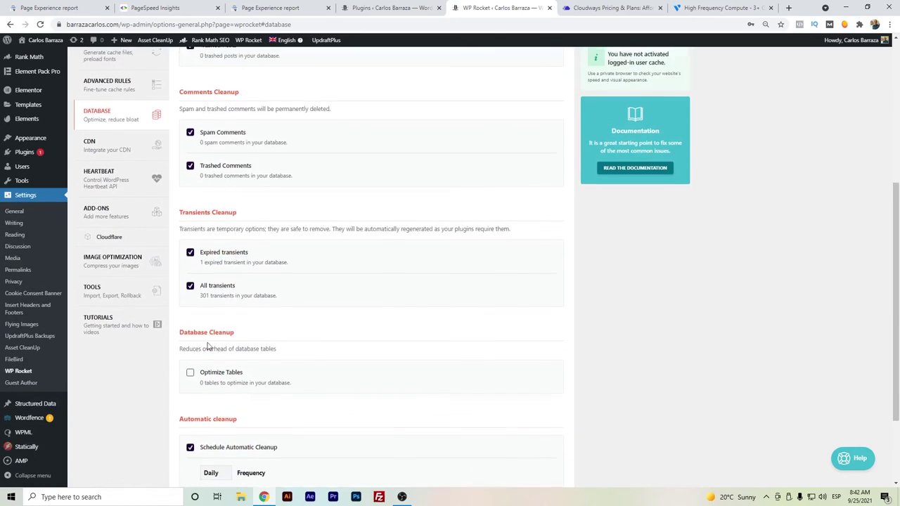
scroll(211, 368, "up", 4)
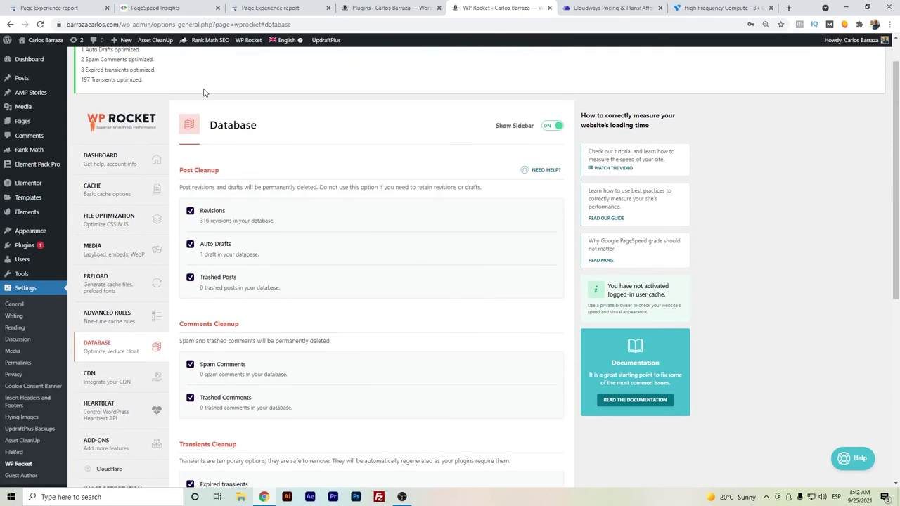
scroll(249, 157, "up", 1)
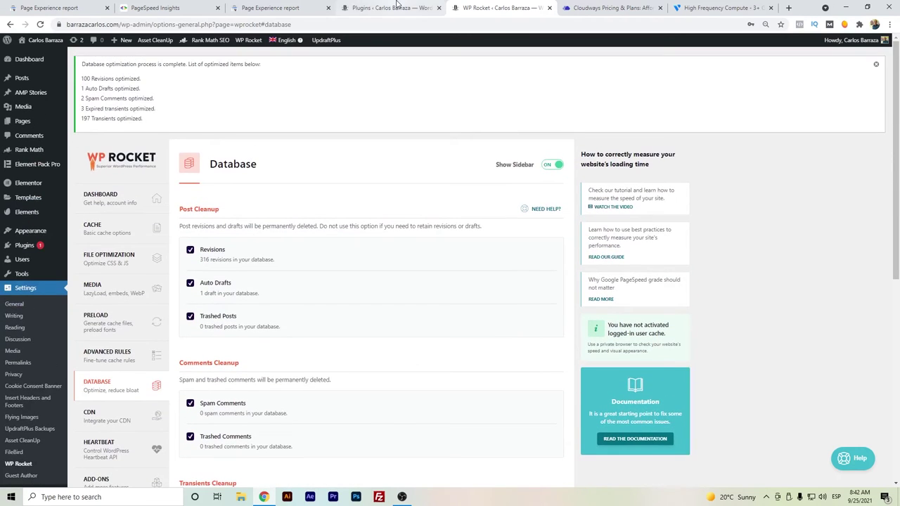
- Glance at the installed plugins list, then return to the desktop score of 100
left_click(397, 7)
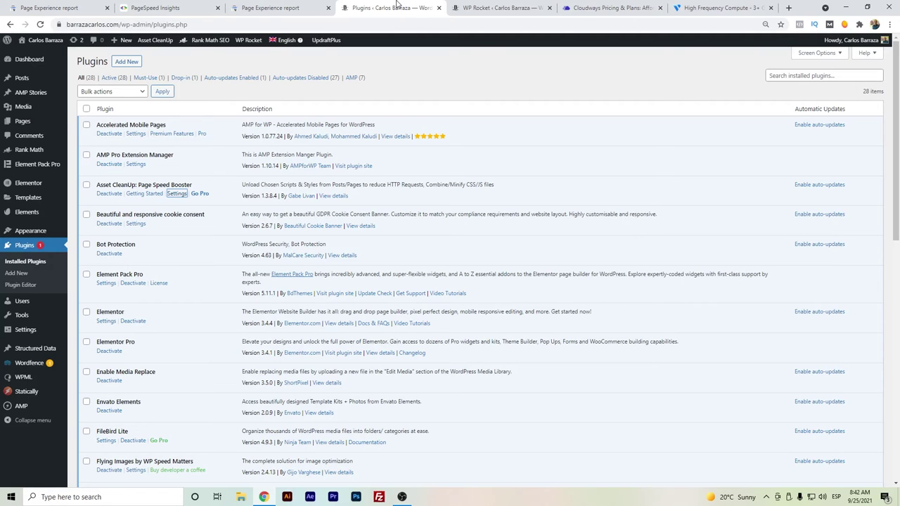
left_click(191, 9)
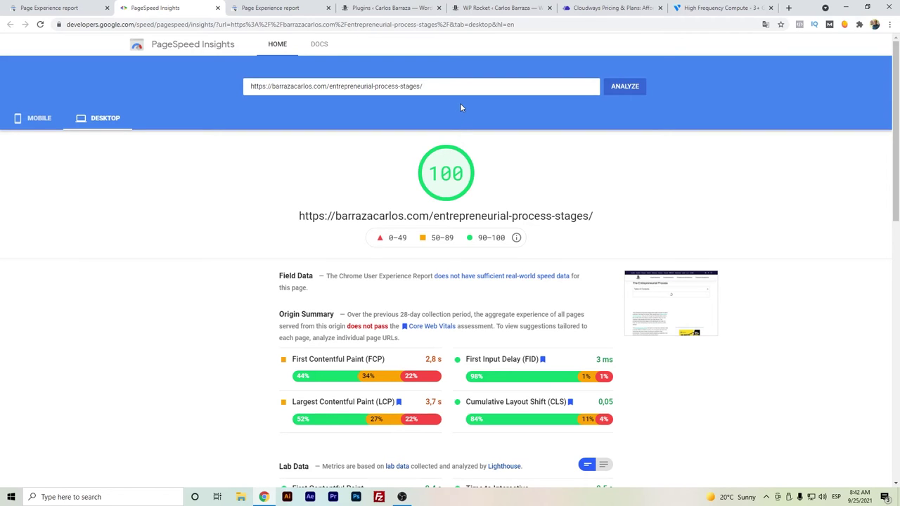
- Switch to Cloudways' Flexible & Transparent Pricing page
left_click(597, 6)
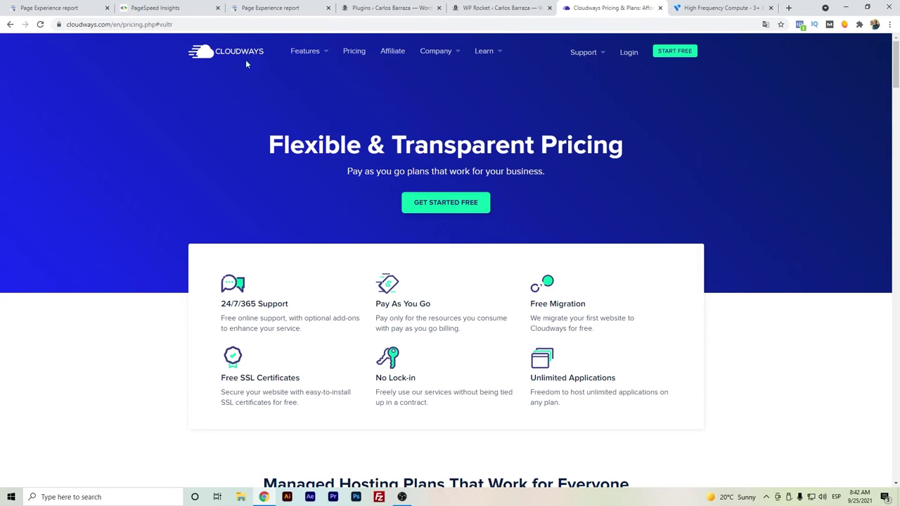
- Scroll to the Vultr High Frequency plans at $13, $26, $50 and $100 per month and their features
scroll(270, 140, "down", 2)
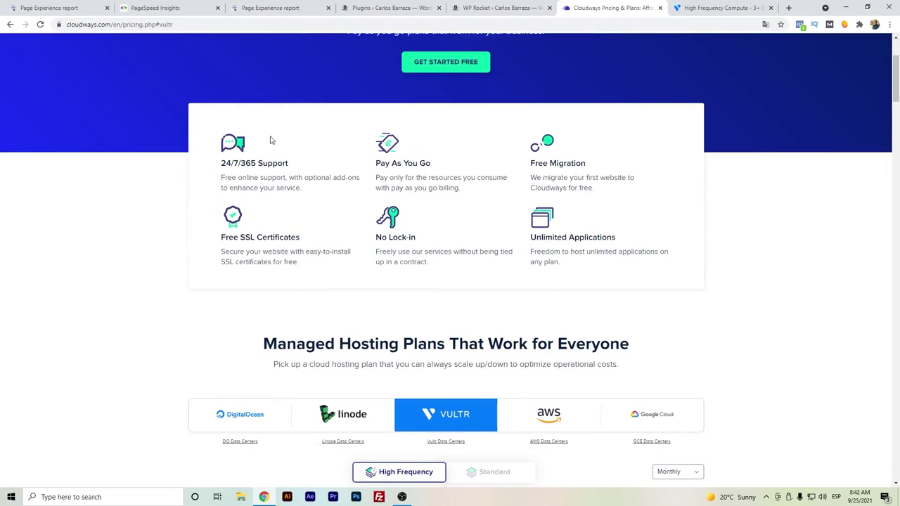
scroll(271, 140, "down", 2)
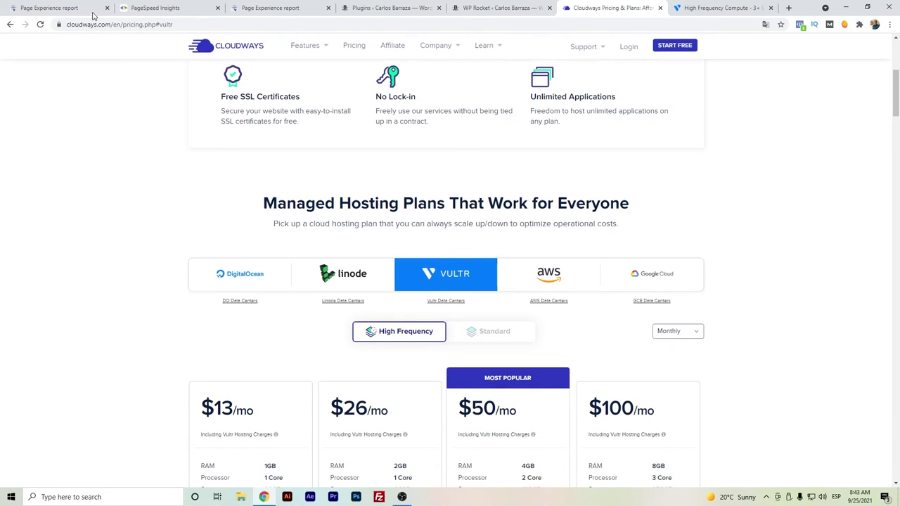
scroll(163, 222, "down", 2)
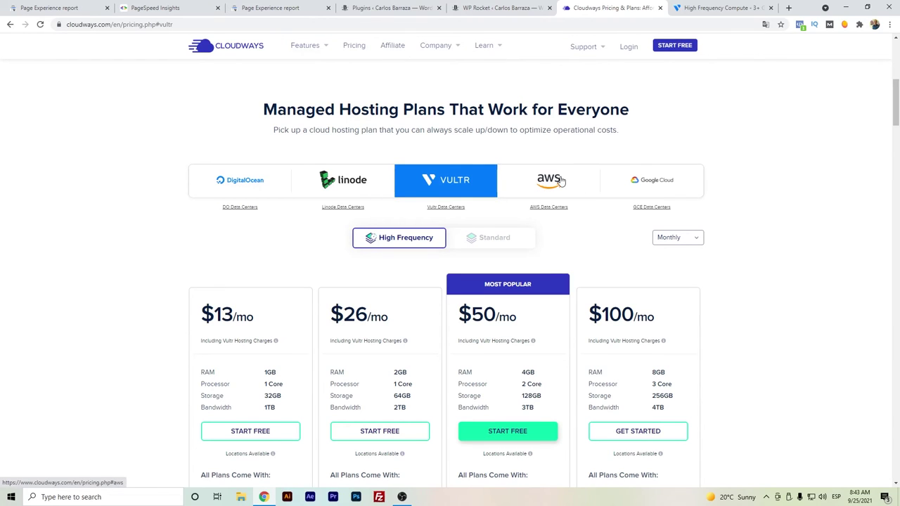
scroll(482, 174, "down", 1)
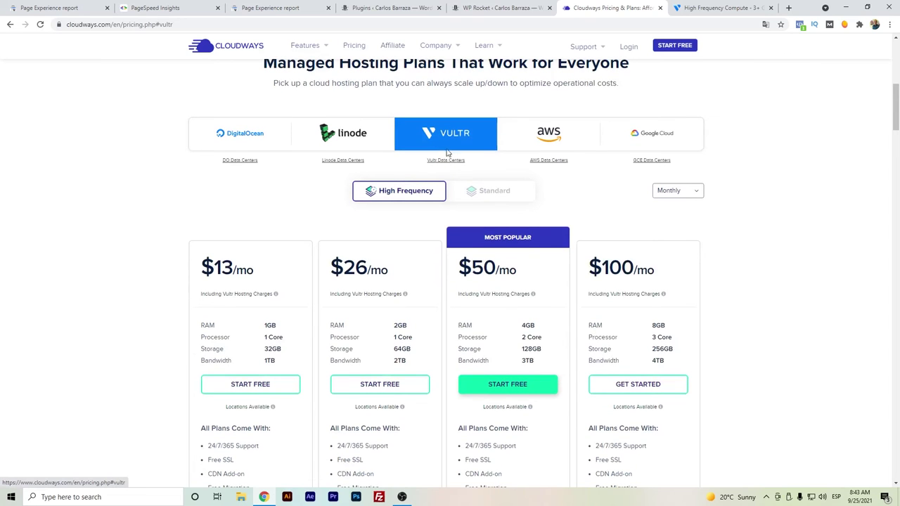
scroll(305, 232, "down", 2)
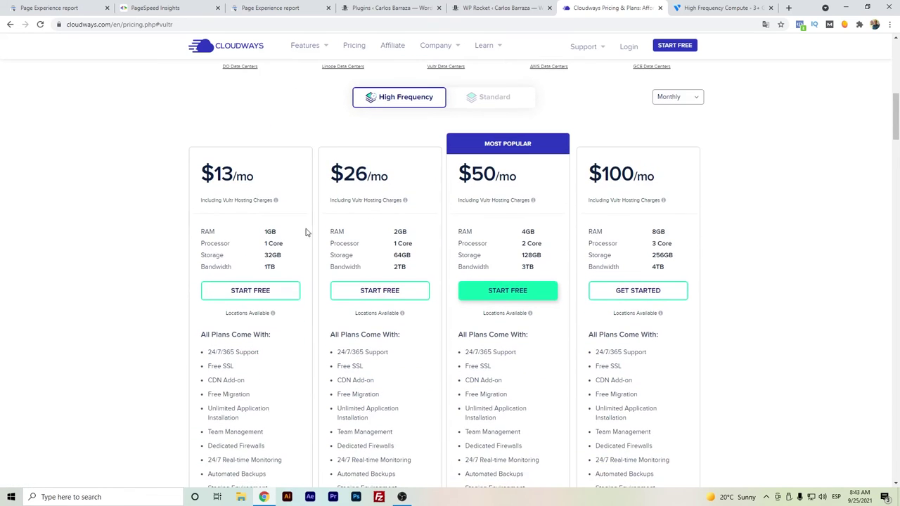
scroll(256, 314, "down", 1)
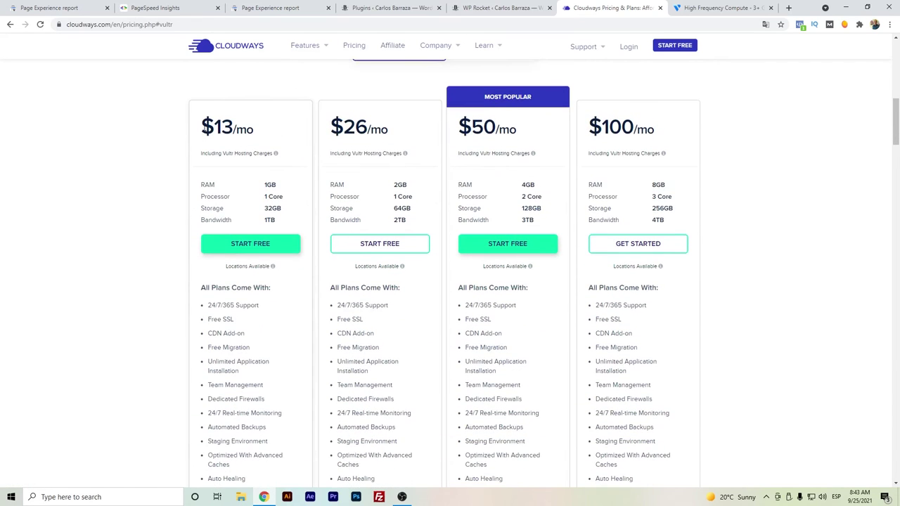
- Check Vultr's High Frequency pricing table, highlight the smallest plan's $6/mo price, then return to Cloudways
left_click(717, 9)
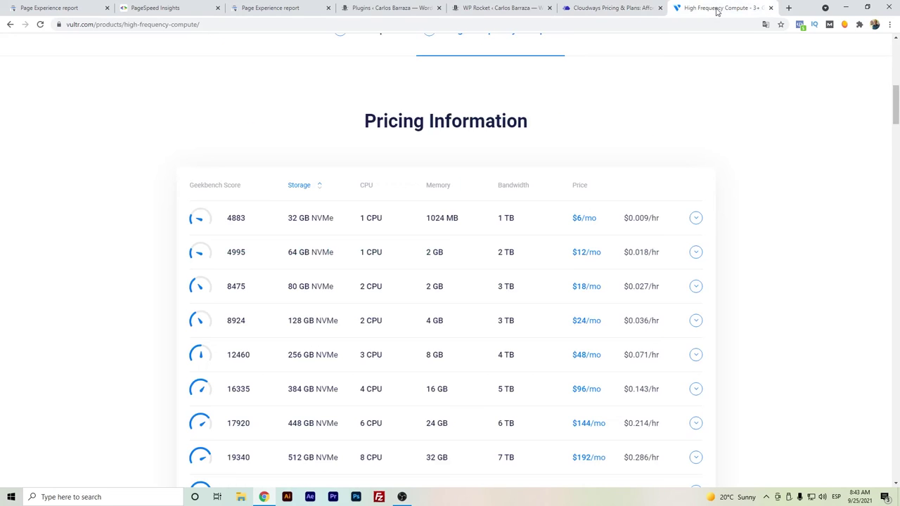
scroll(485, 169, "up", 7)
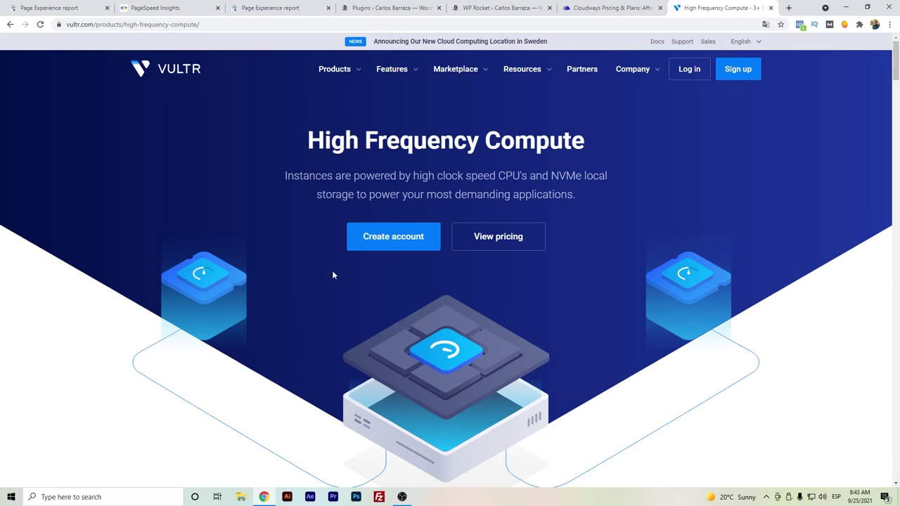
scroll(283, 309, "down", 4)
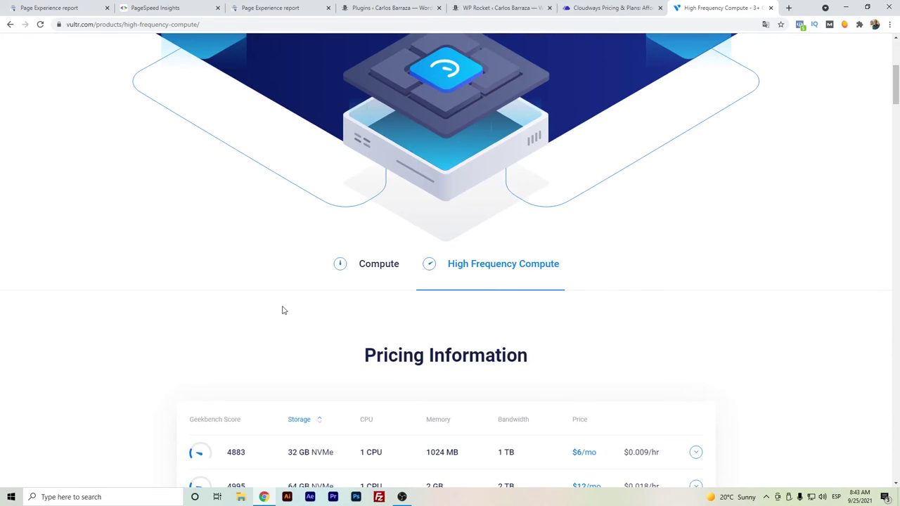
scroll(283, 309, "down", 1)
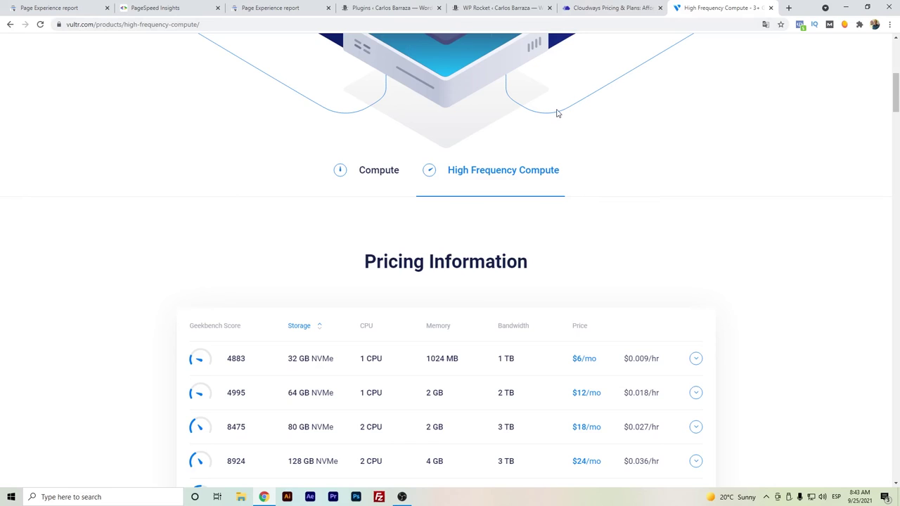
scroll(557, 114, "down", 1)
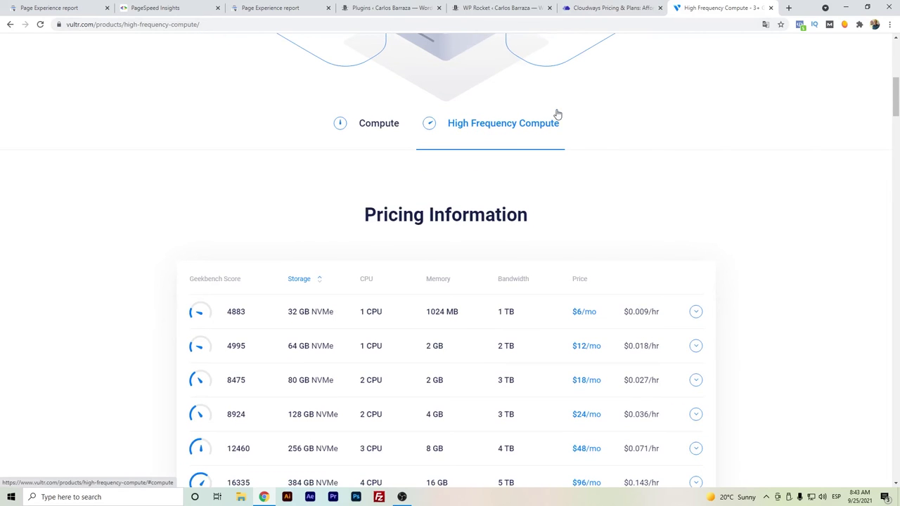
scroll(556, 113, "down", 2)
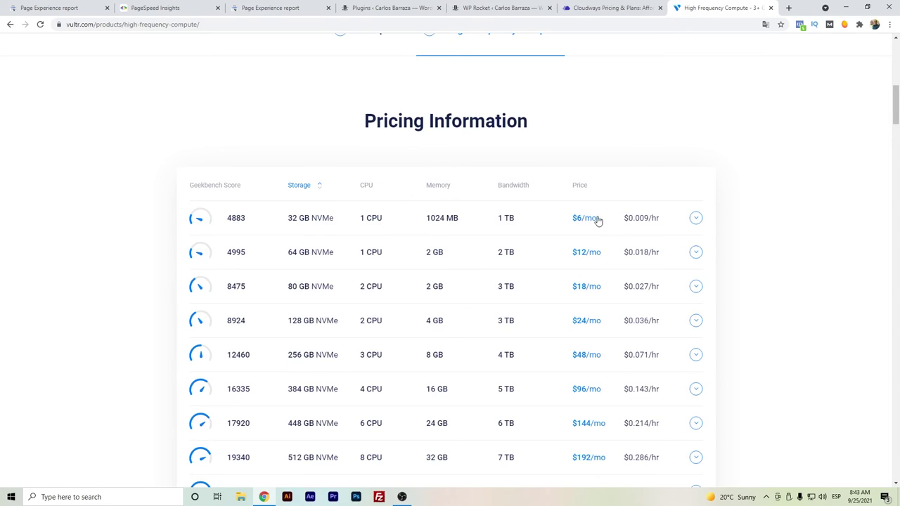
left_click_drag(596, 220, 572, 218)
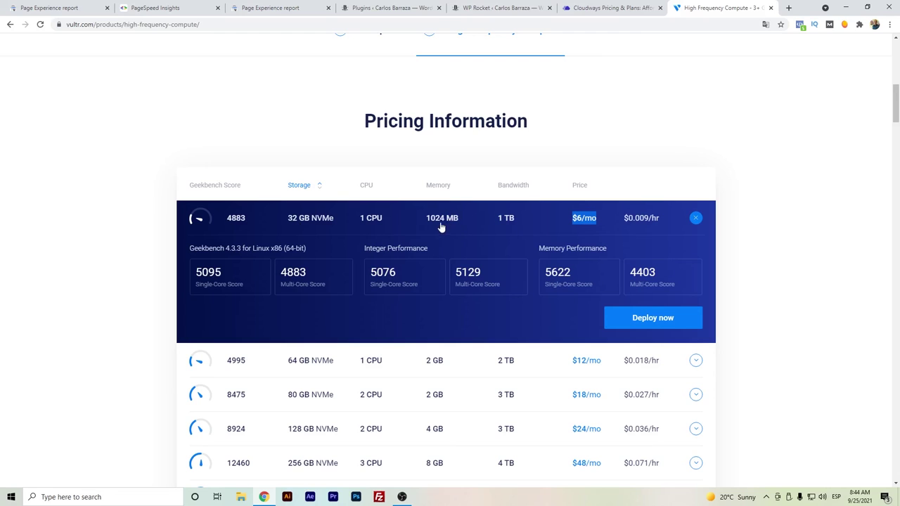
left_click(603, 8)
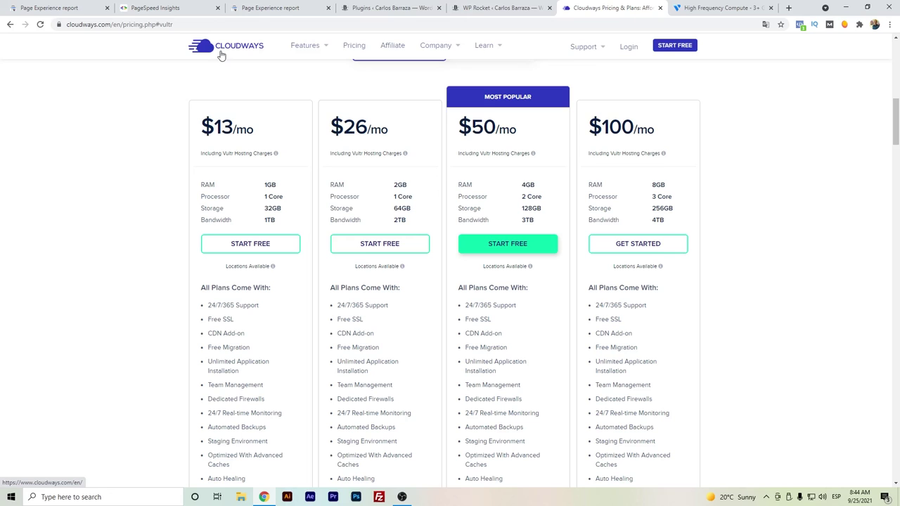
- Compare Cloudways' Vultr-based managed plans with Vultr's High Frequency prices, finishing on Vultr's table
scroll(251, 124, "up", 4)
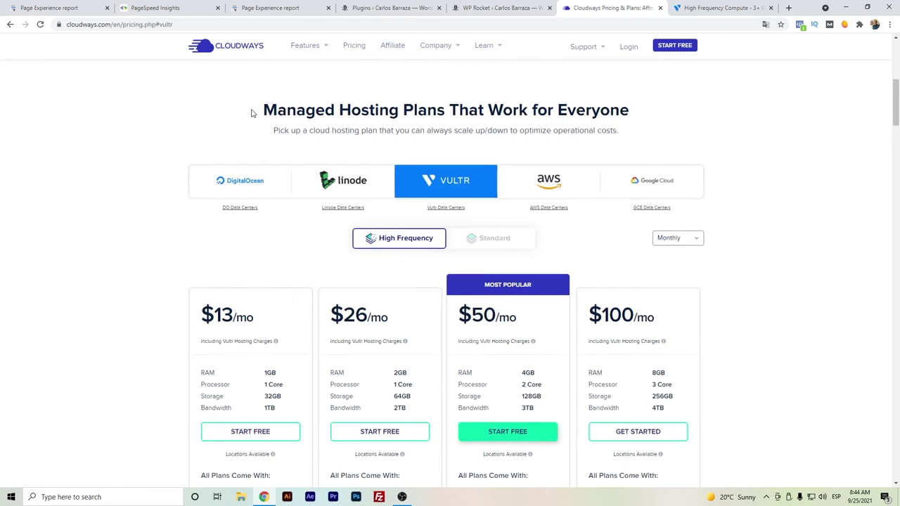
left_click(693, 7)
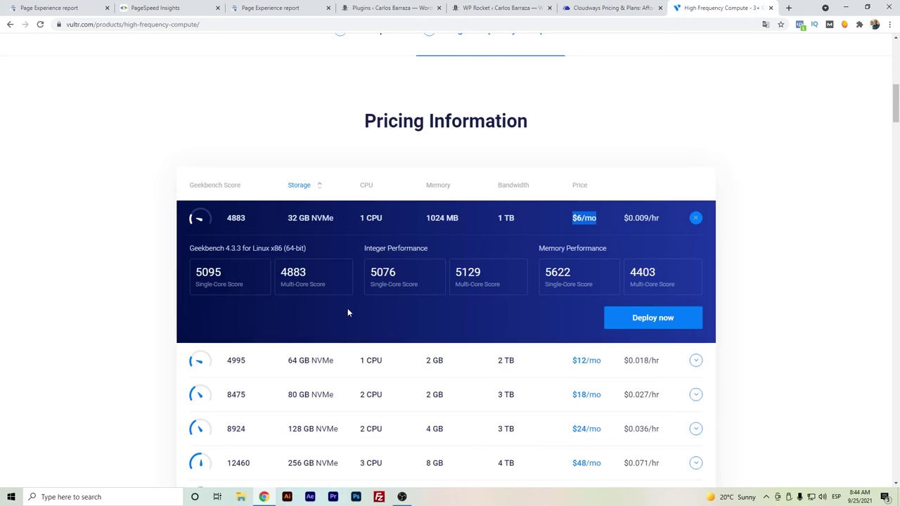
key("ctrl+shift+Tab")
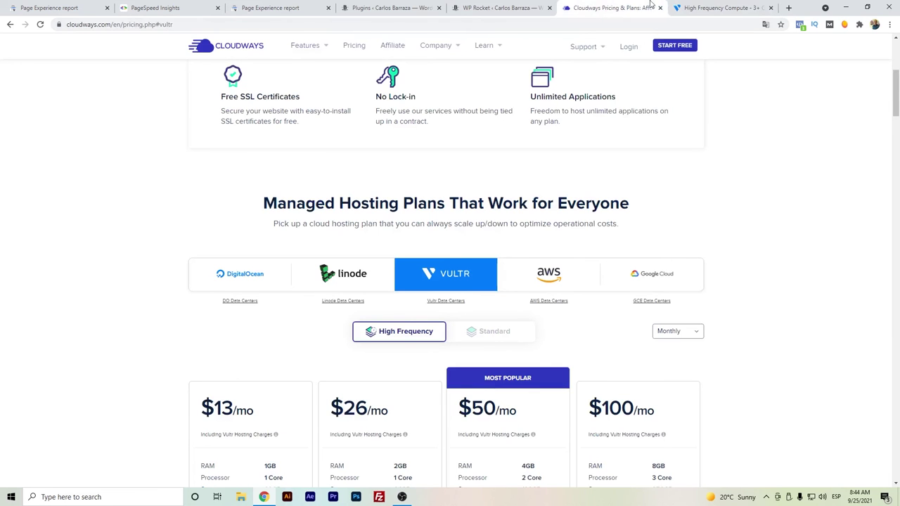
scroll(265, 265, "down", 1)
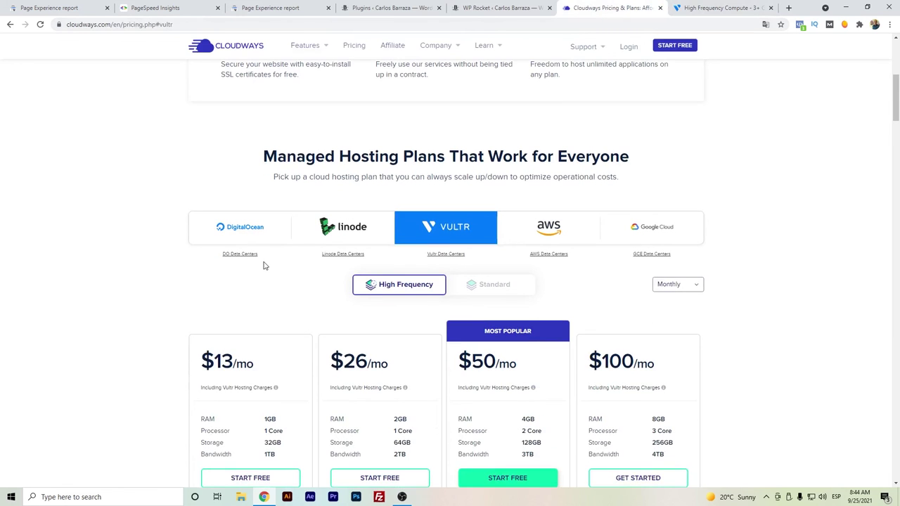
scroll(264, 266, "down", 2)
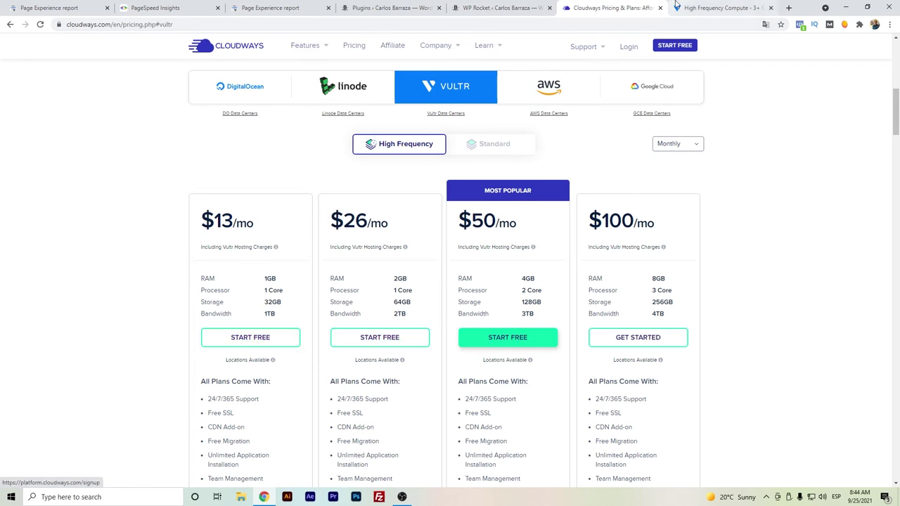
left_click(722, 8)
scroll(440, 367, "down", 3)
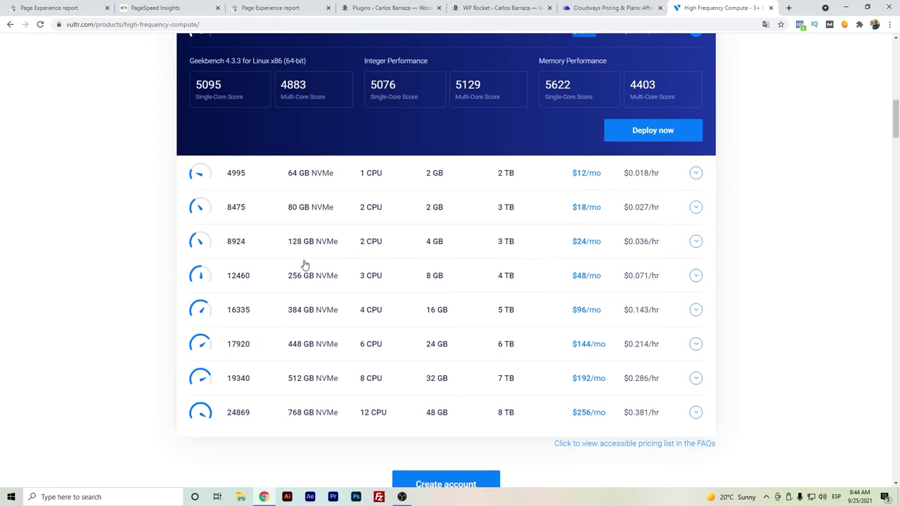
scroll(304, 264, "up", 2)
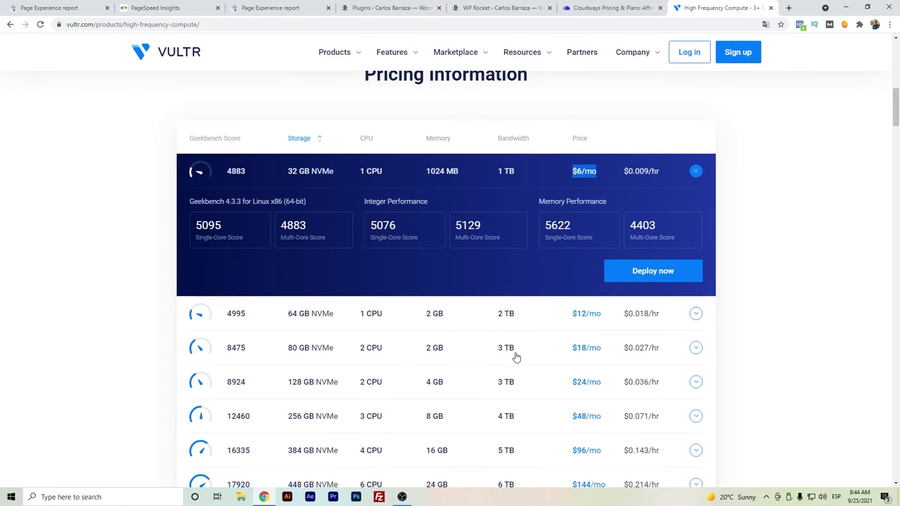
scroll(450, 331, "down", 1)
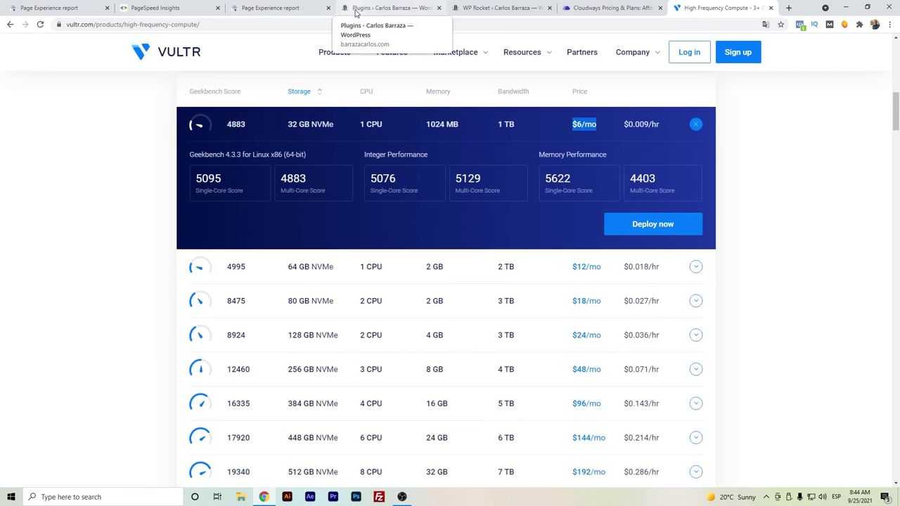
- Open Search Console's Core Web Vitals report showing the mobile and desktop URL trends
key("ctrl+1")
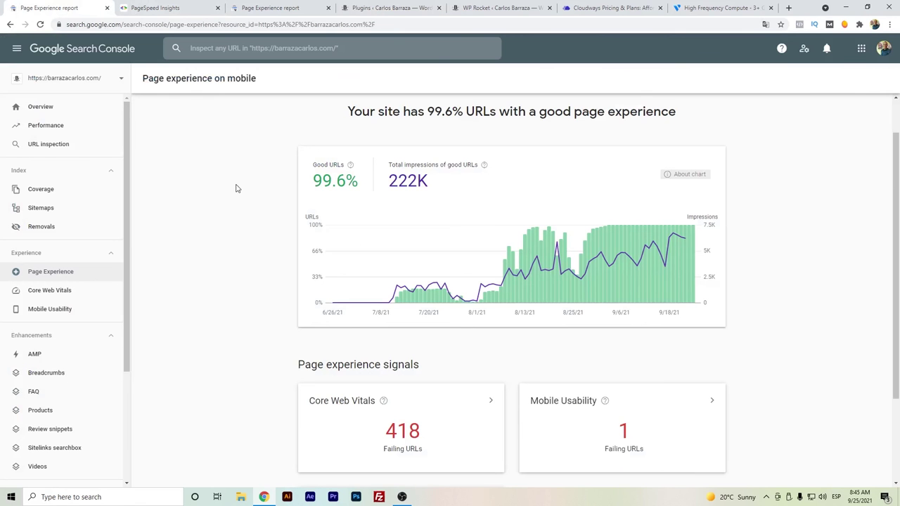
left_click(92, 291)
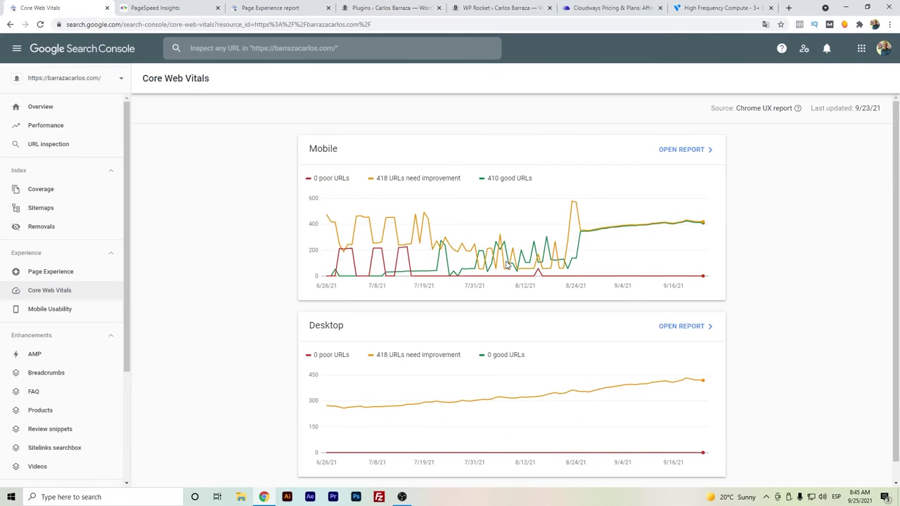
mouse_move(637, 232)
- Review PageSpeed Insights lab data, highlighting the 0.4 s First Contentful Paint, then return to Core Web Vitals
left_click(160, 8)
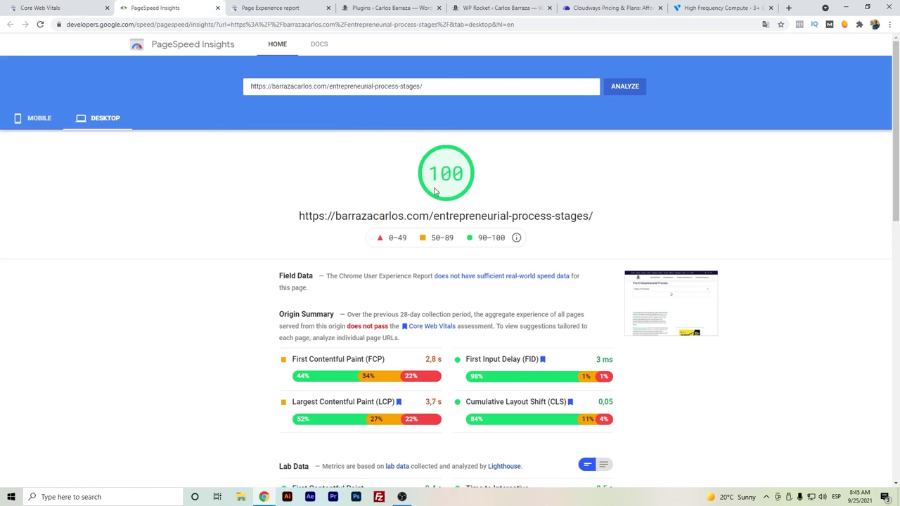
scroll(436, 172, "down", 2)
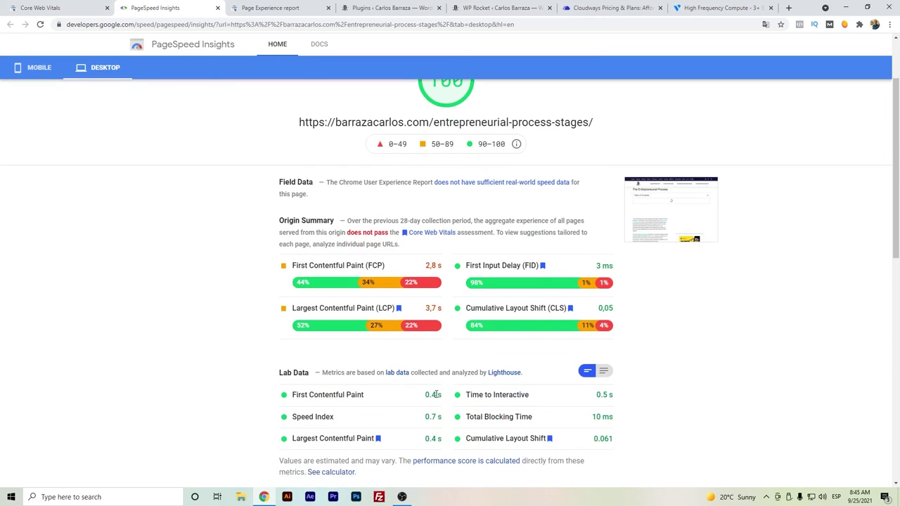
left_click_drag(440, 394, 425, 395)
scroll(367, 253, "up", 2)
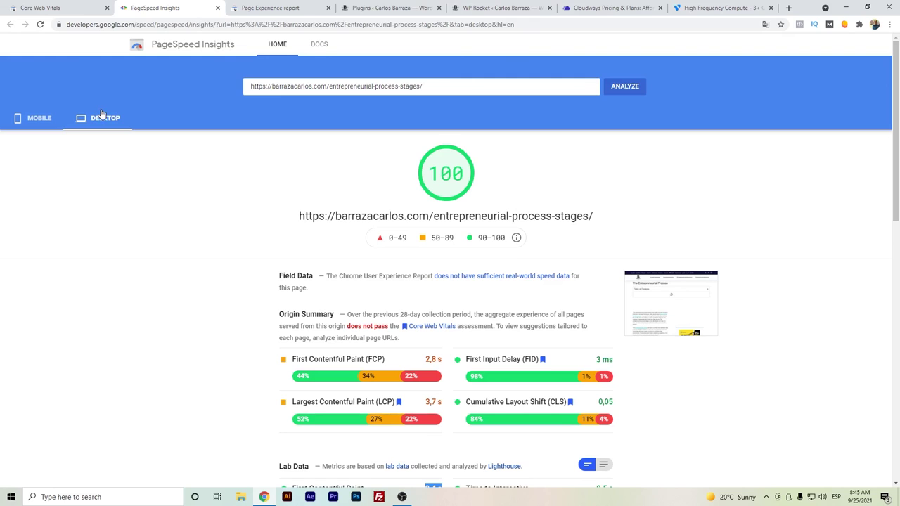
left_click(68, 6)
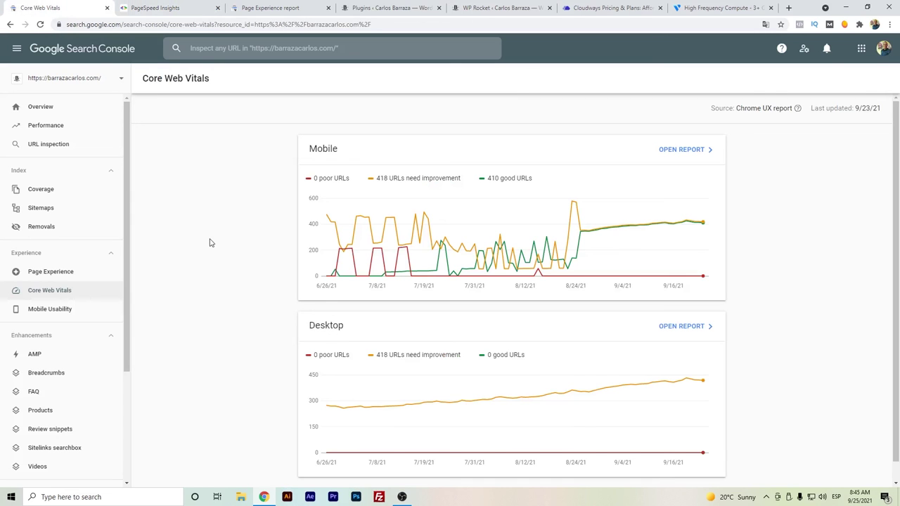